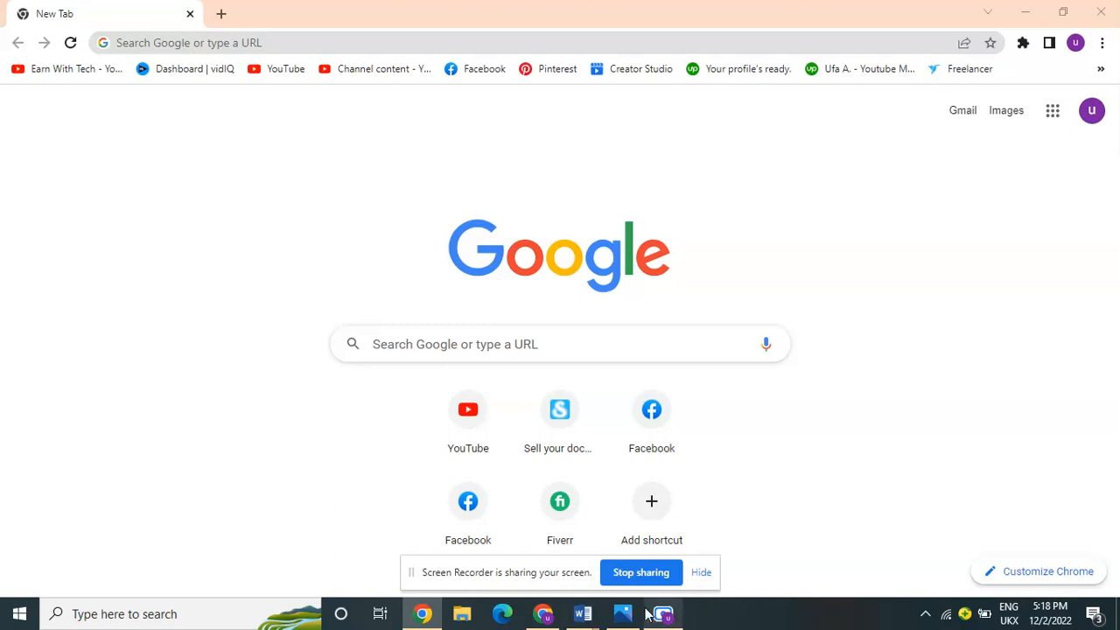
Step: View the Restoration Pamphlet order image to check its suggested formatting style, and minimize it
mouse_move(640, 607)
left_click(610, 491)
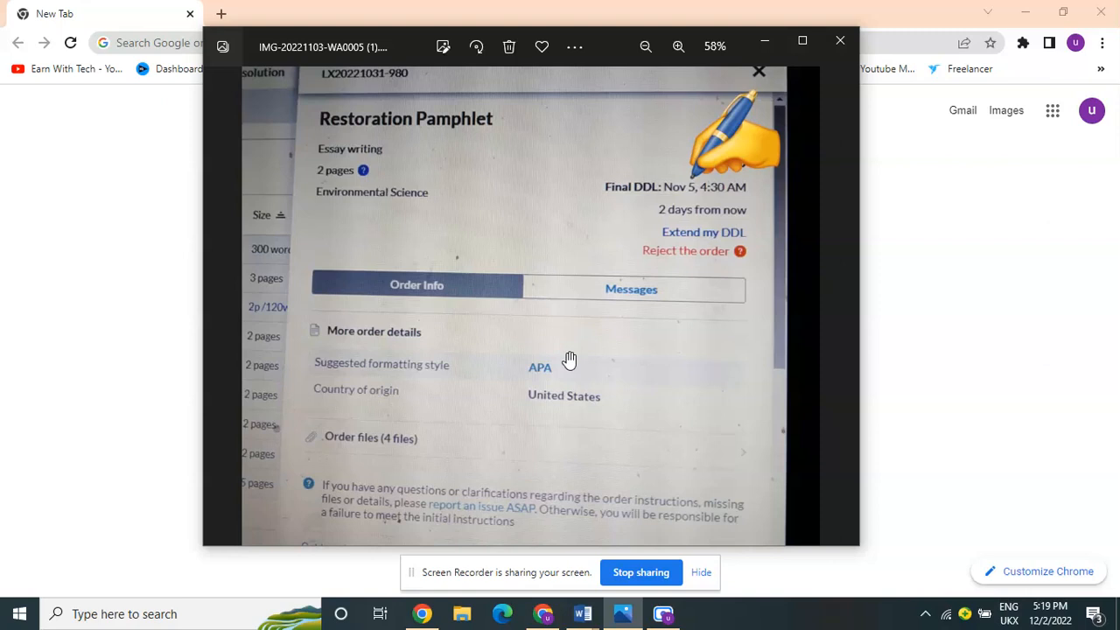
left_click(770, 42)
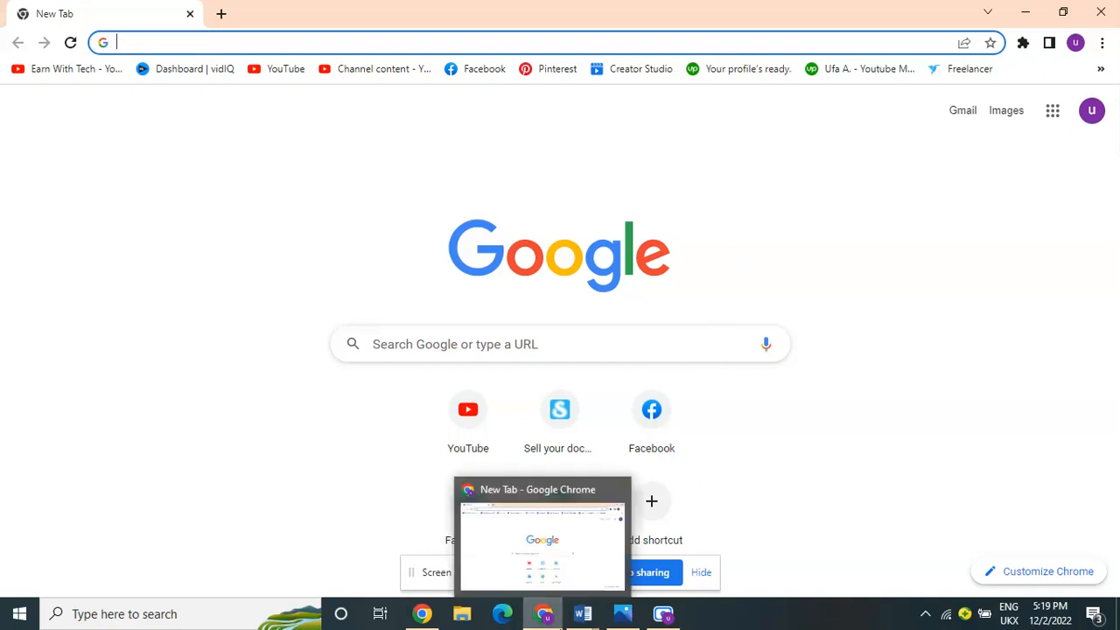
Step: Switch to Word, search the online templates for "apa" and create a document from the APA style paper template
mouse_move(583, 621)
left_click(639, 560)
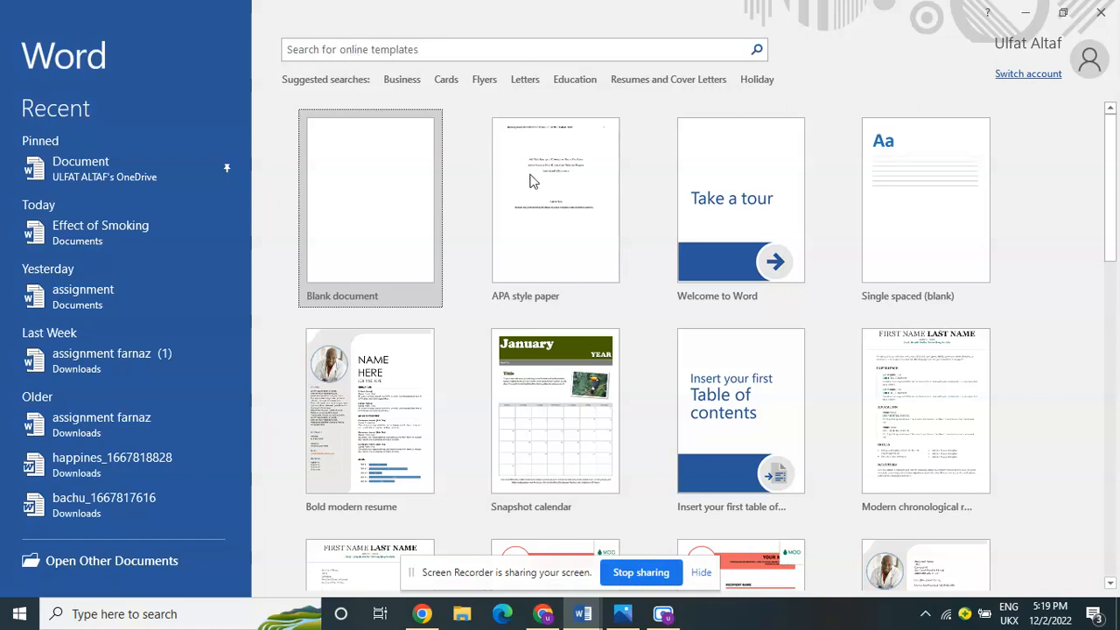
left_click(325, 50)
type("apa")
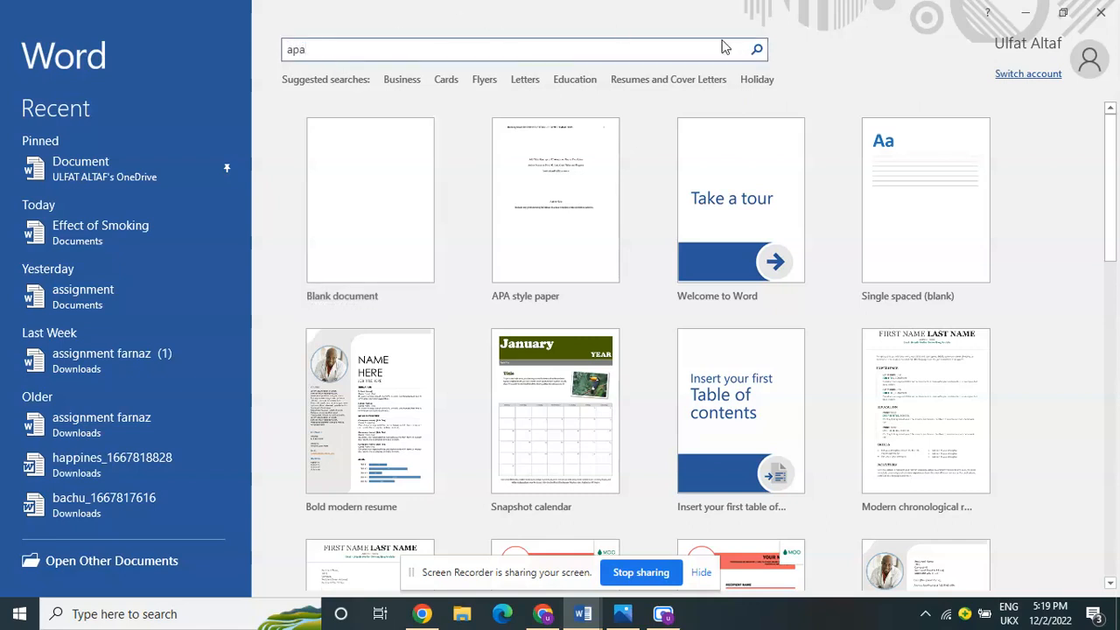
left_click(758, 52)
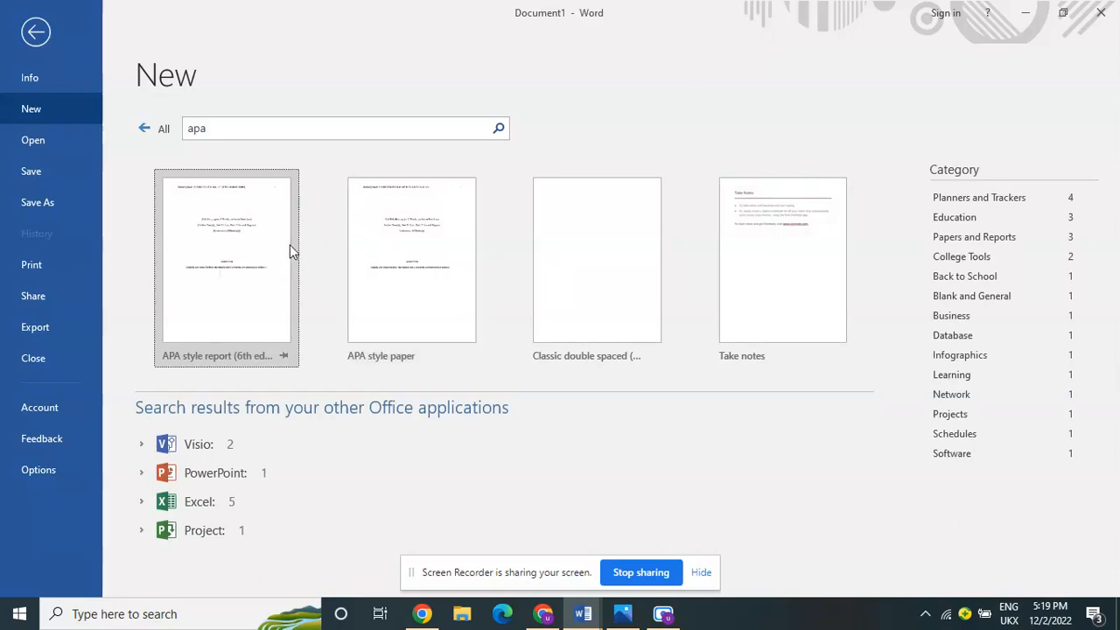
left_click(402, 248)
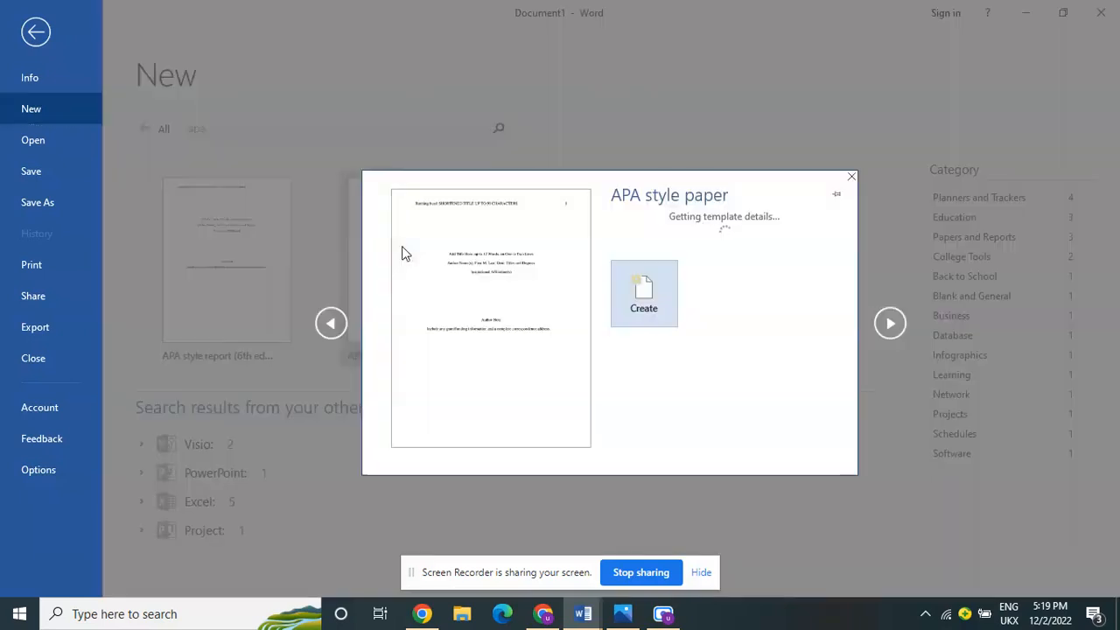
left_click(644, 394)
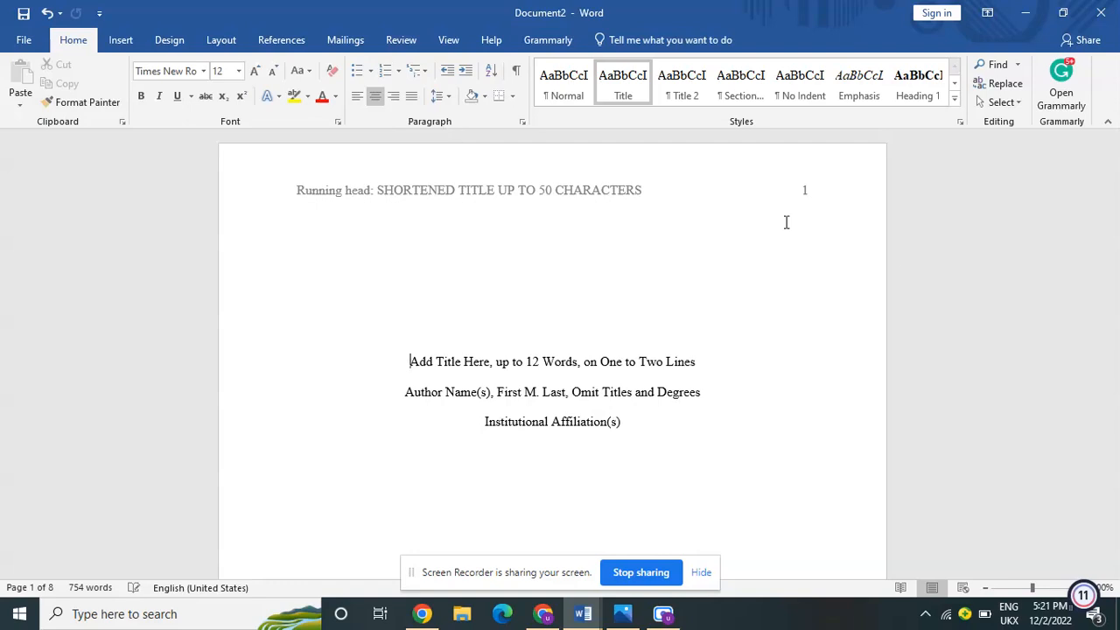
Step: Examine the new document's template title page and compare it with the first page of the Effect of Smoking document
left_click_drag(1114, 154, 1114, 155)
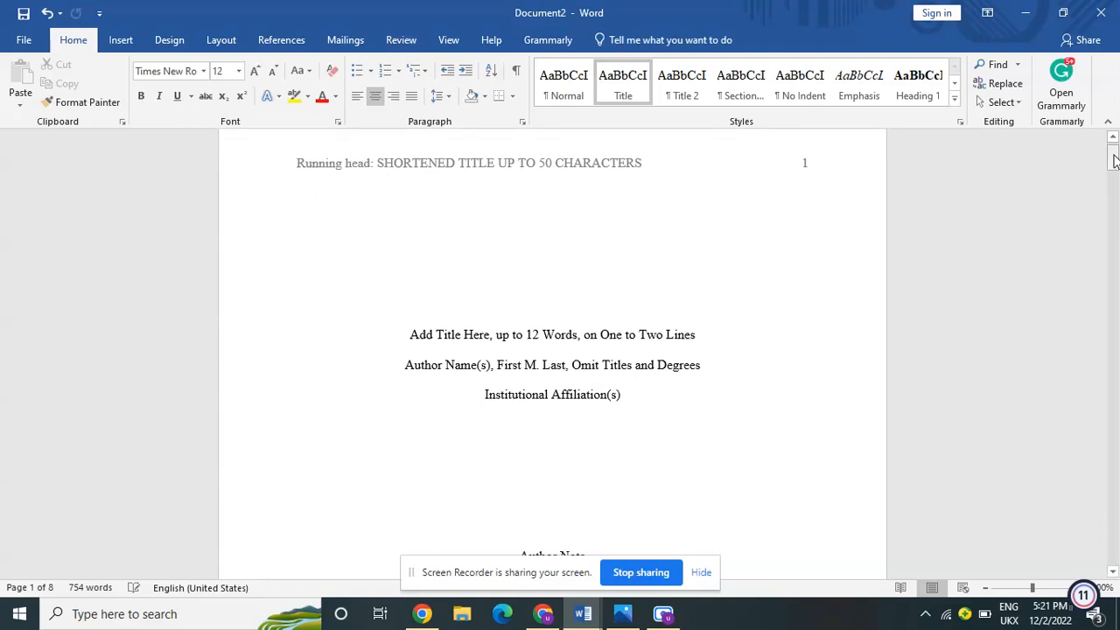
left_click_drag(1114, 160, 1114, 154)
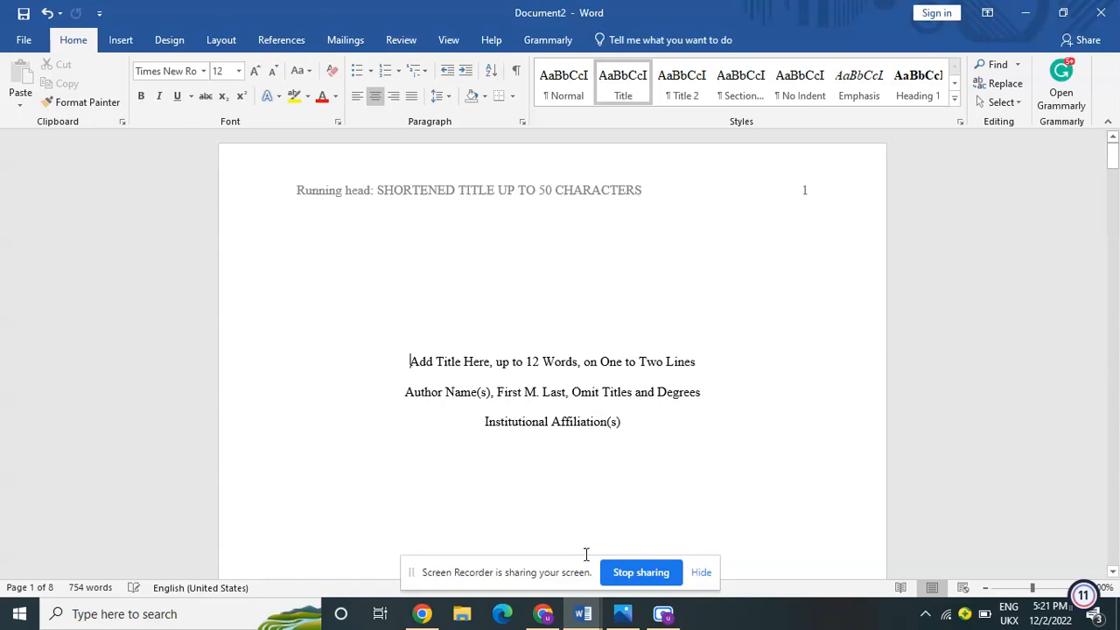
mouse_move(588, 622)
left_click(454, 576)
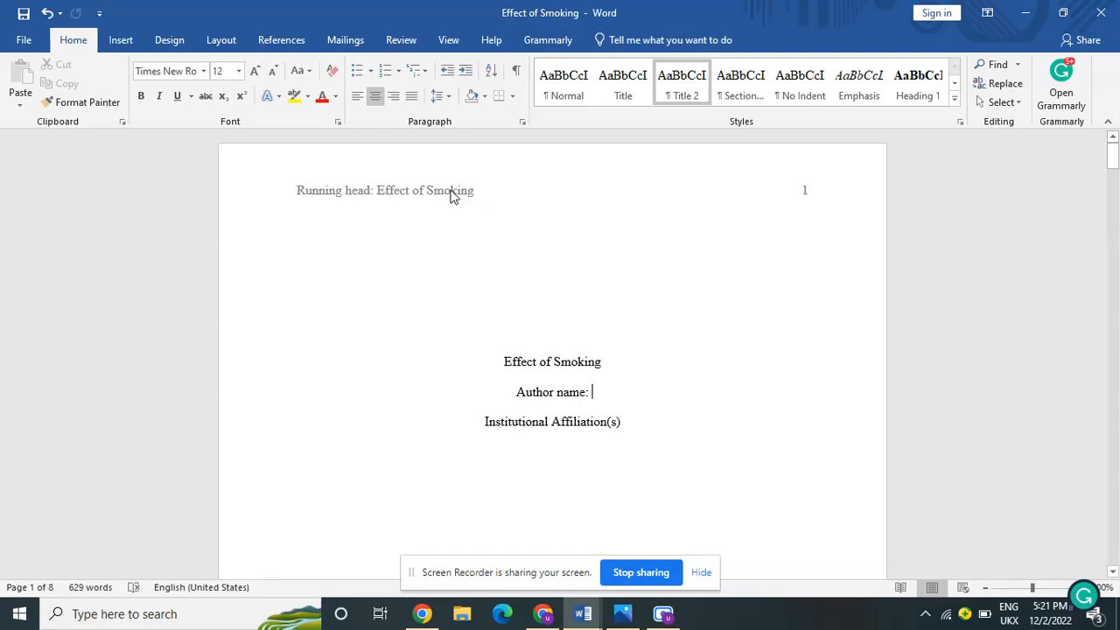
mouse_move(1117, 154)
left_mouse_down()
mouse_move(1114, 254)
mouse_move(1114, 142)
left_mouse_up()
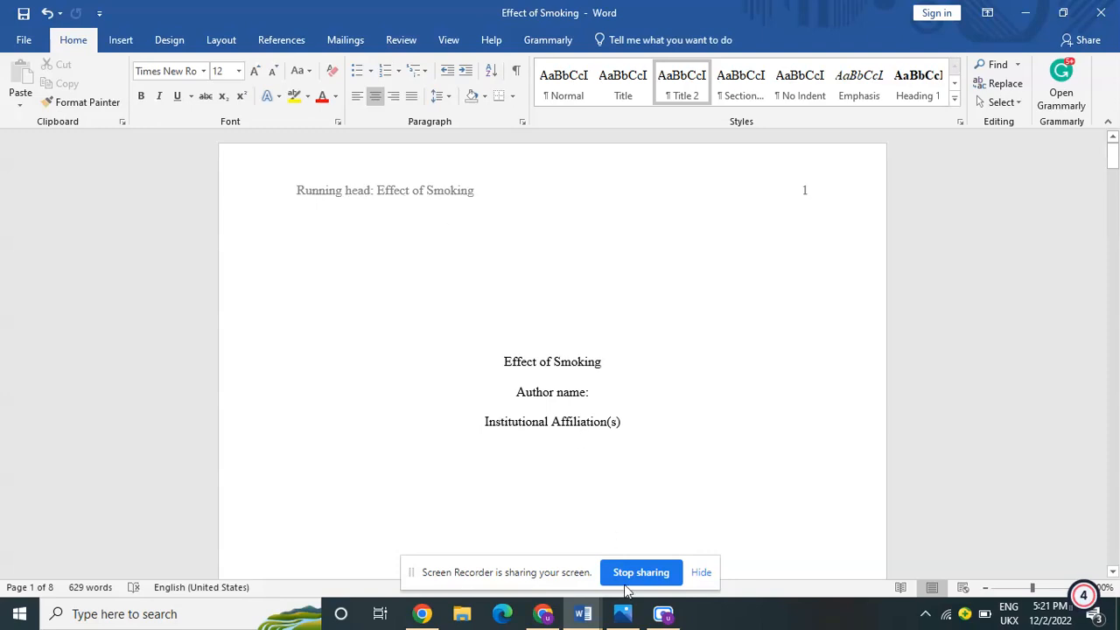
Step: Return to Document2 and replace the running head placeholder in the first page header with "Effect Of smoking"
mouse_move(580, 622)
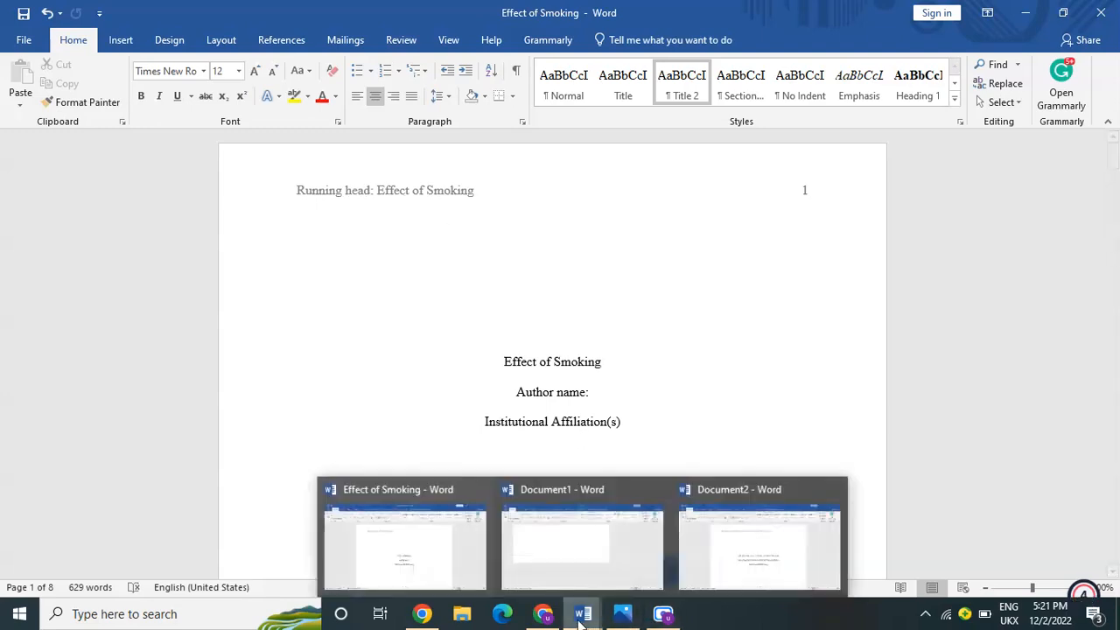
left_click(400, 554)
left_click(701, 538)
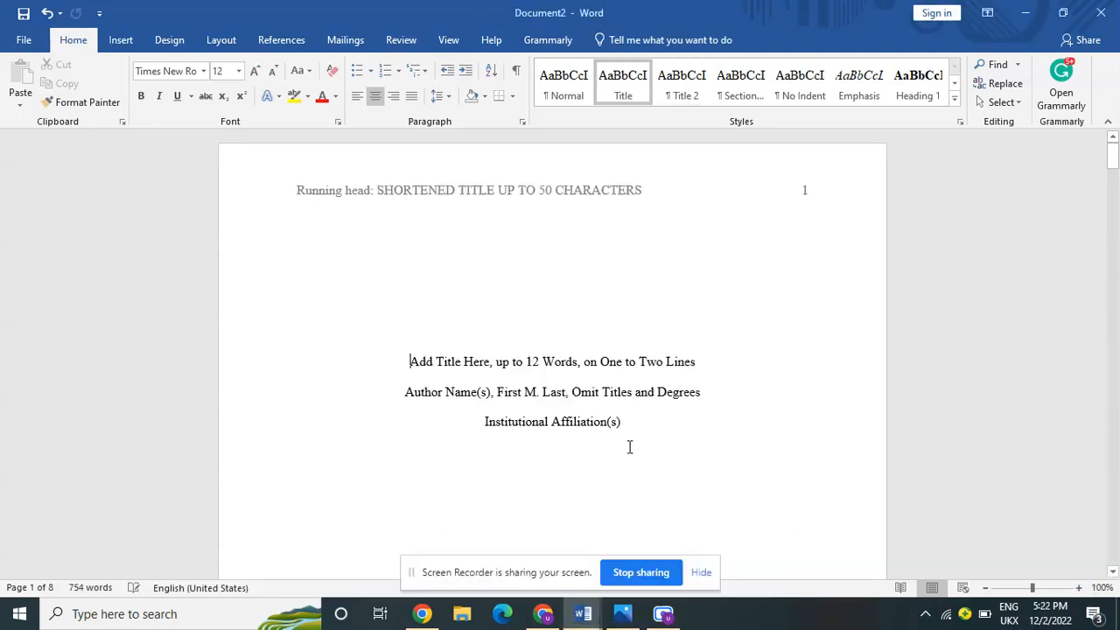
double_click(510, 194)
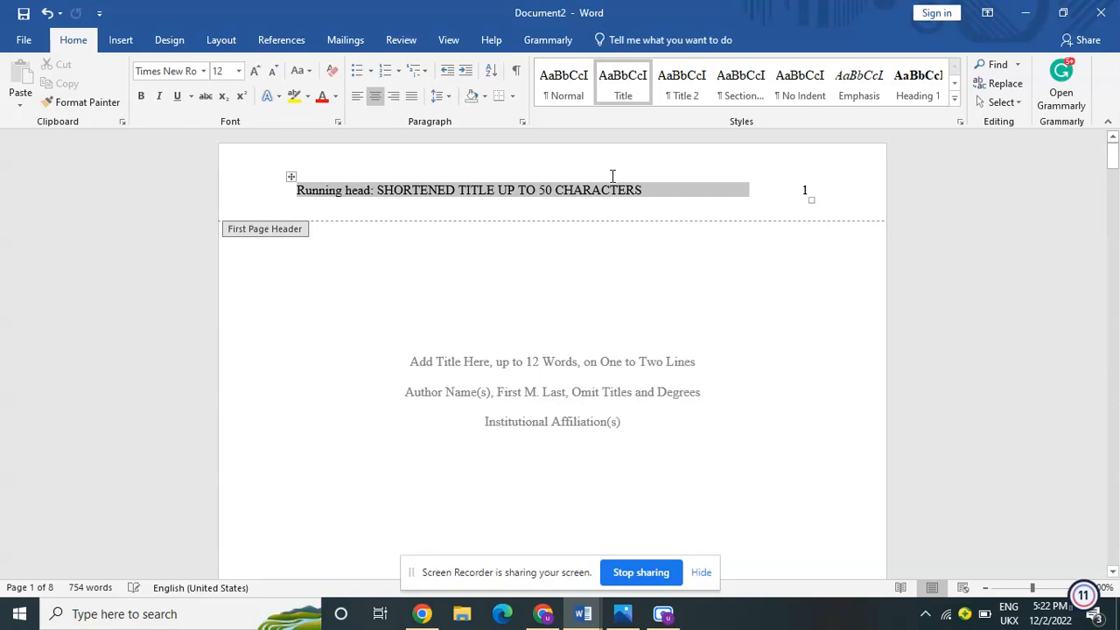
left_click(644, 193)
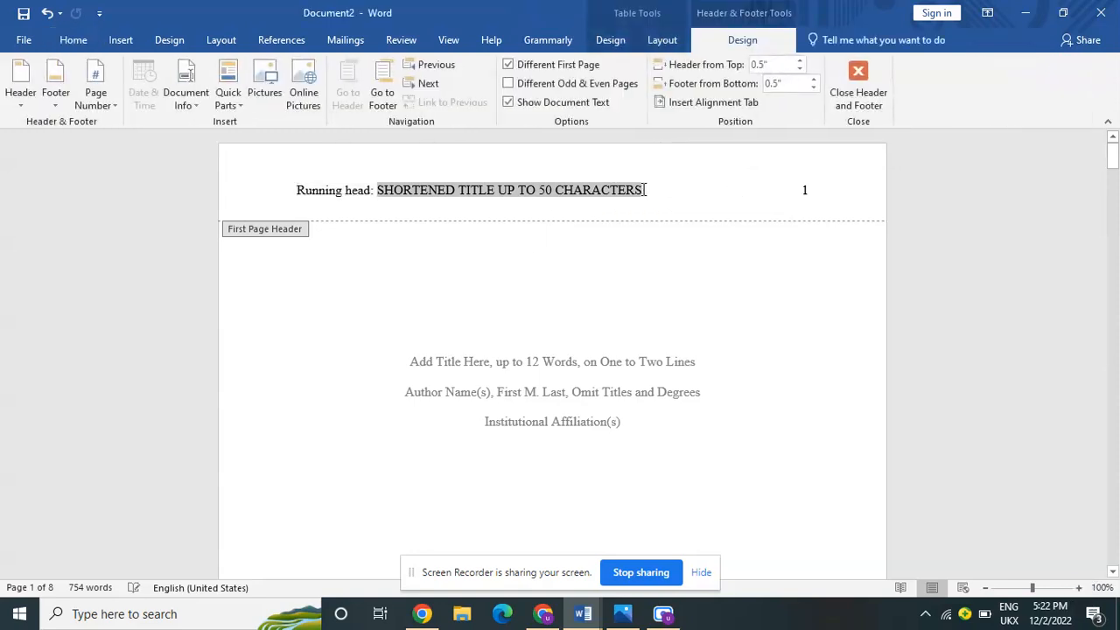
key("BackSpace")
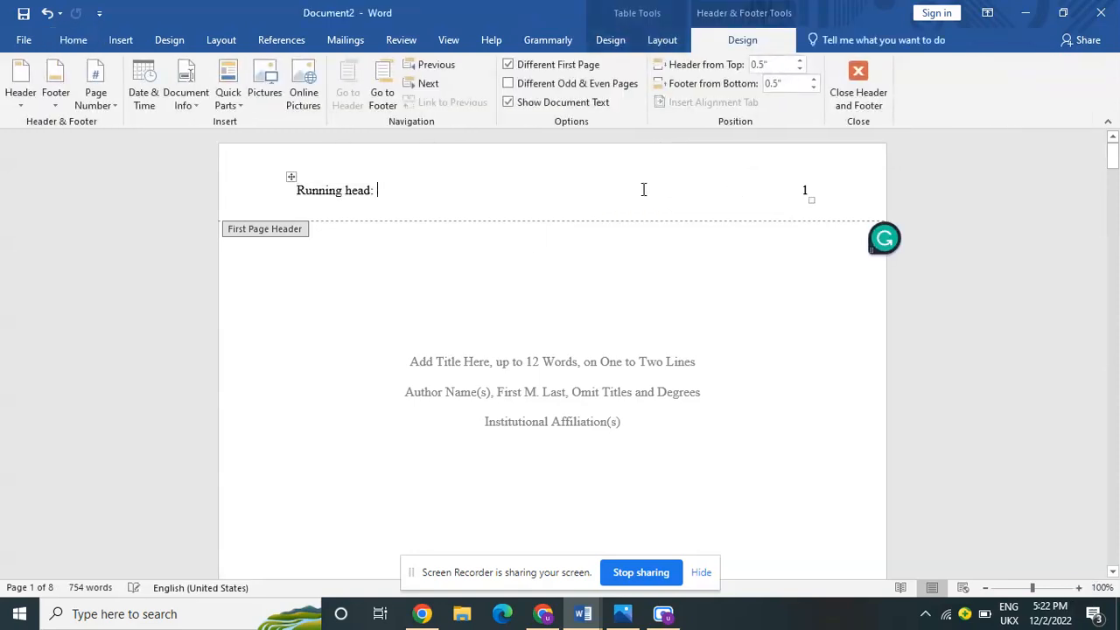
type("Effe")
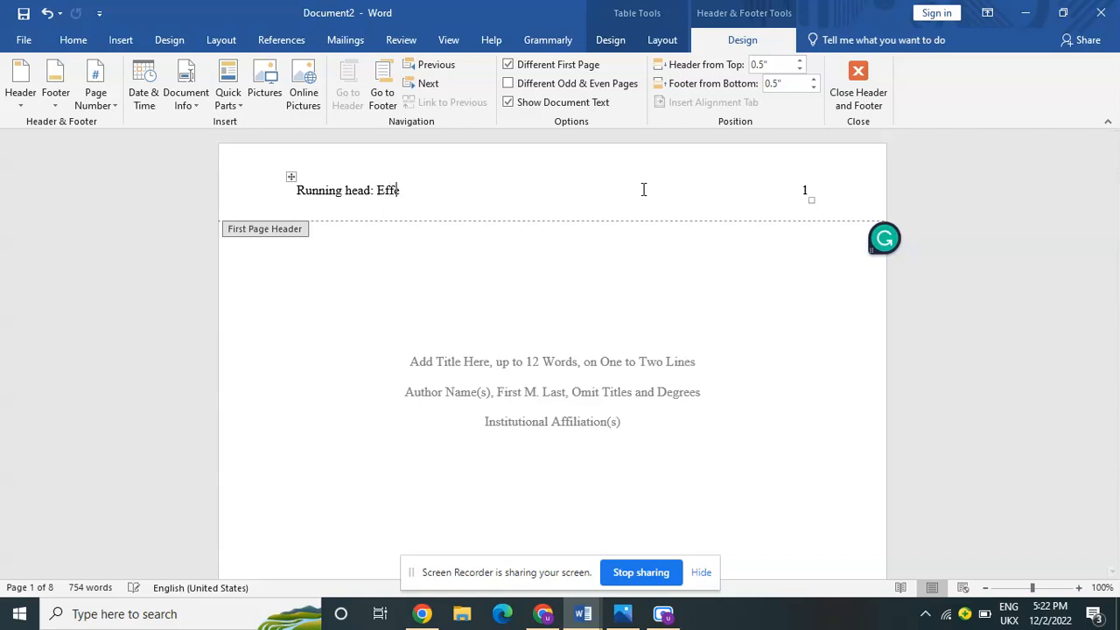
type("ct Of smoking")
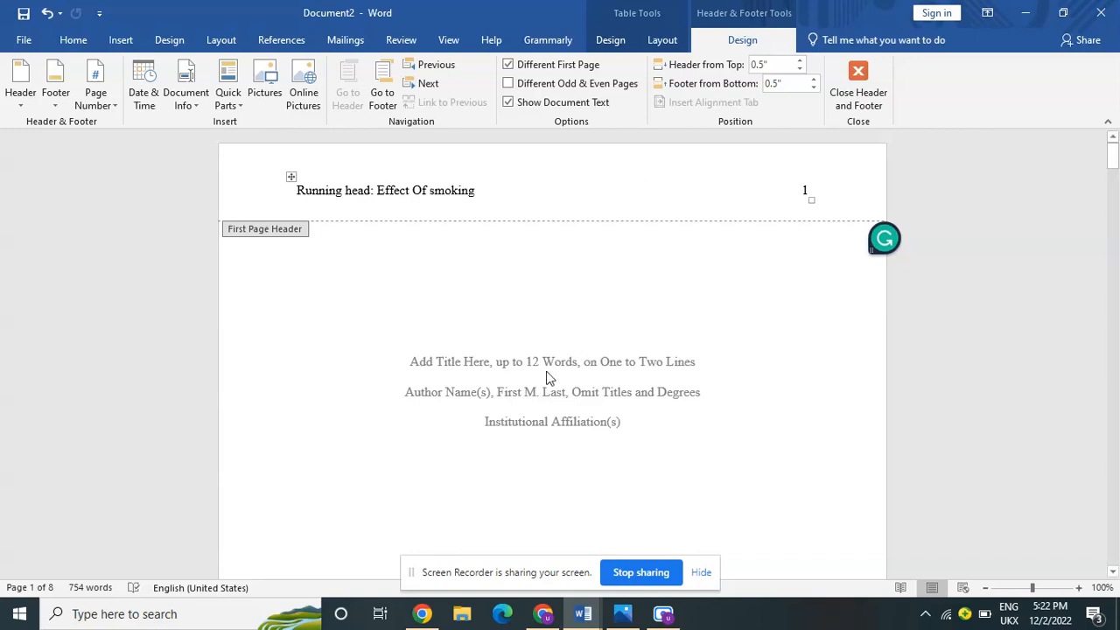
Step: Replace the title placeholder on the title page with "Effect Of smoking"
double_click(527, 359)
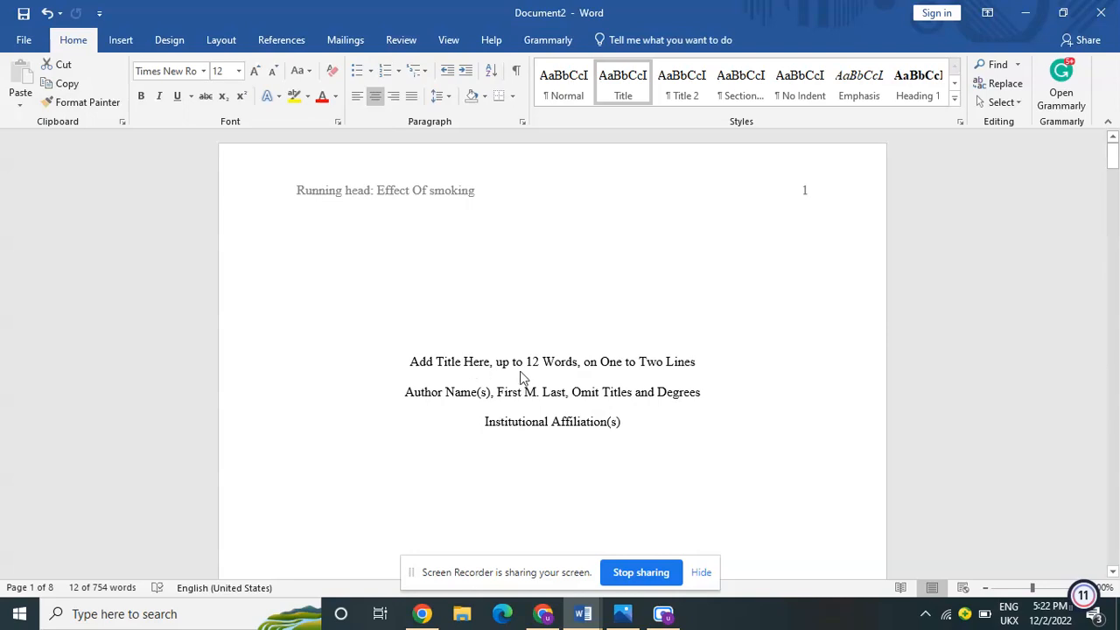
left_click(466, 375)
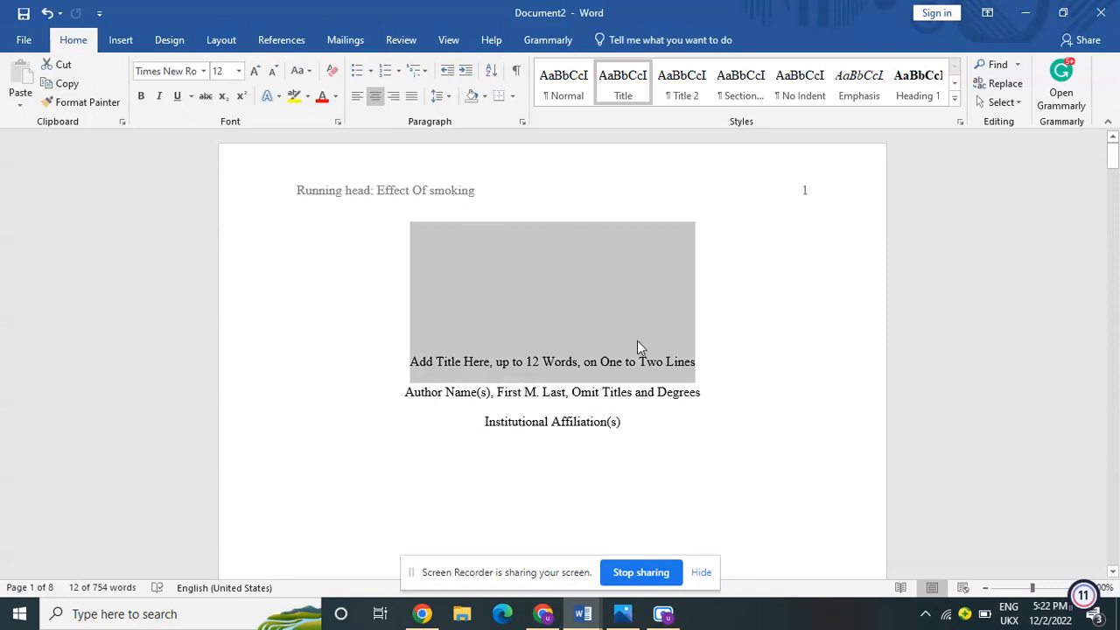
key("BackSpace")
type("Effect")
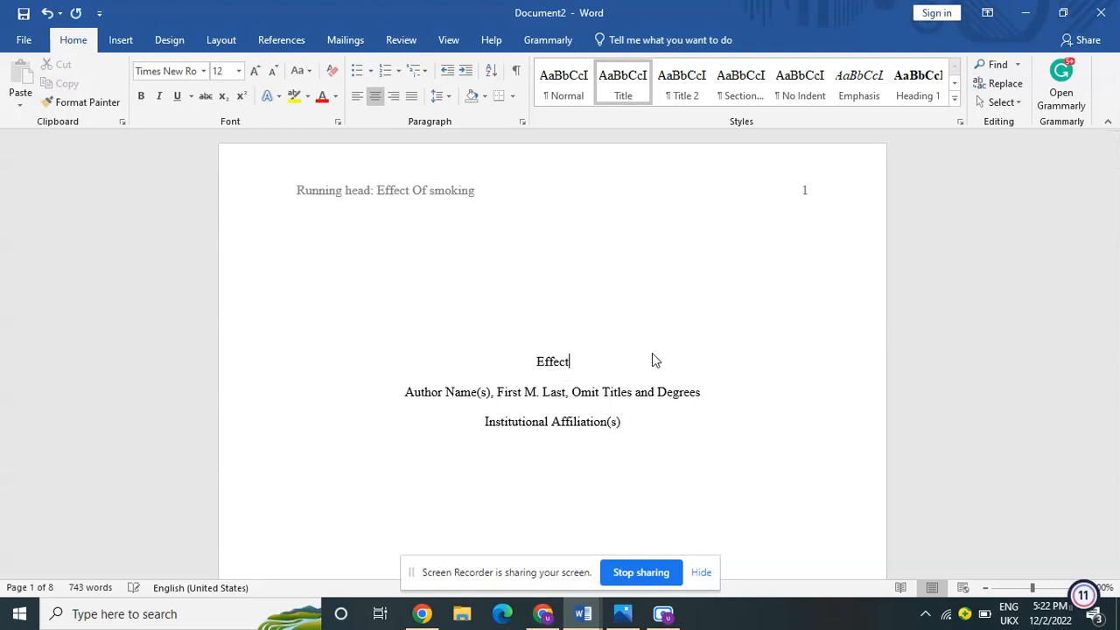
type(" Of s")
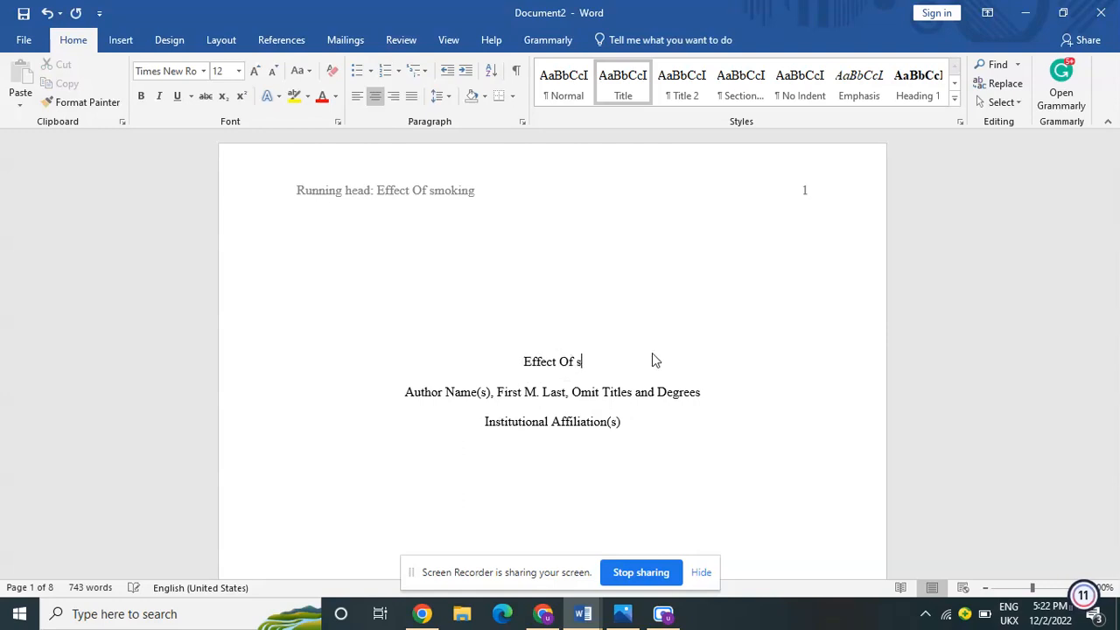
type("moking")
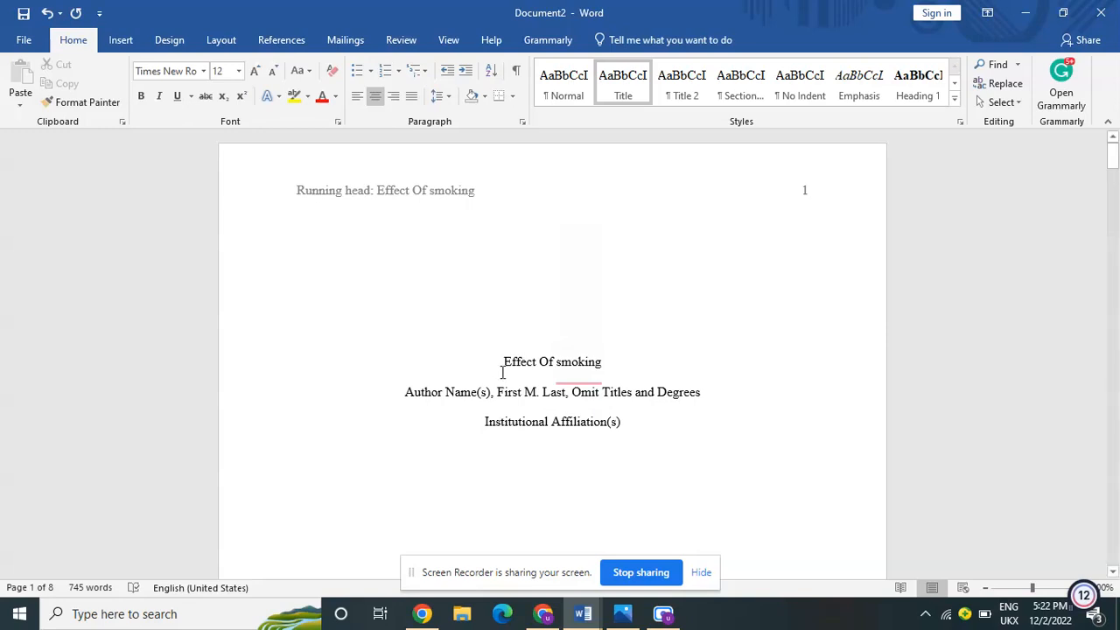
Step: Check the author line on the Effect of Smoking document's title page, and return to Document2
mouse_move(584, 615)
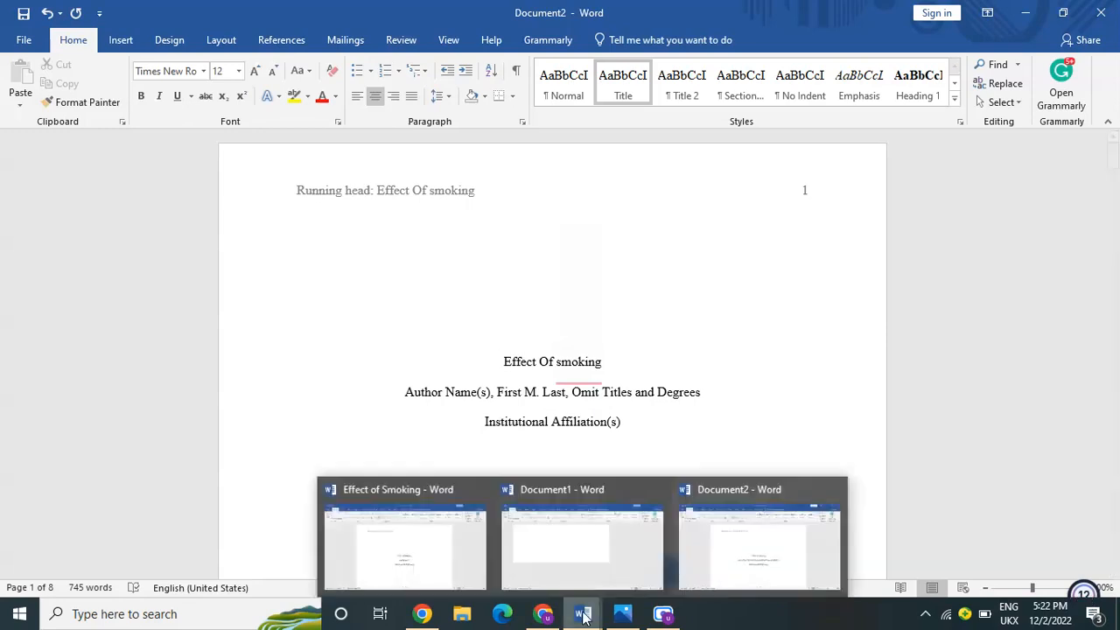
left_click(377, 582)
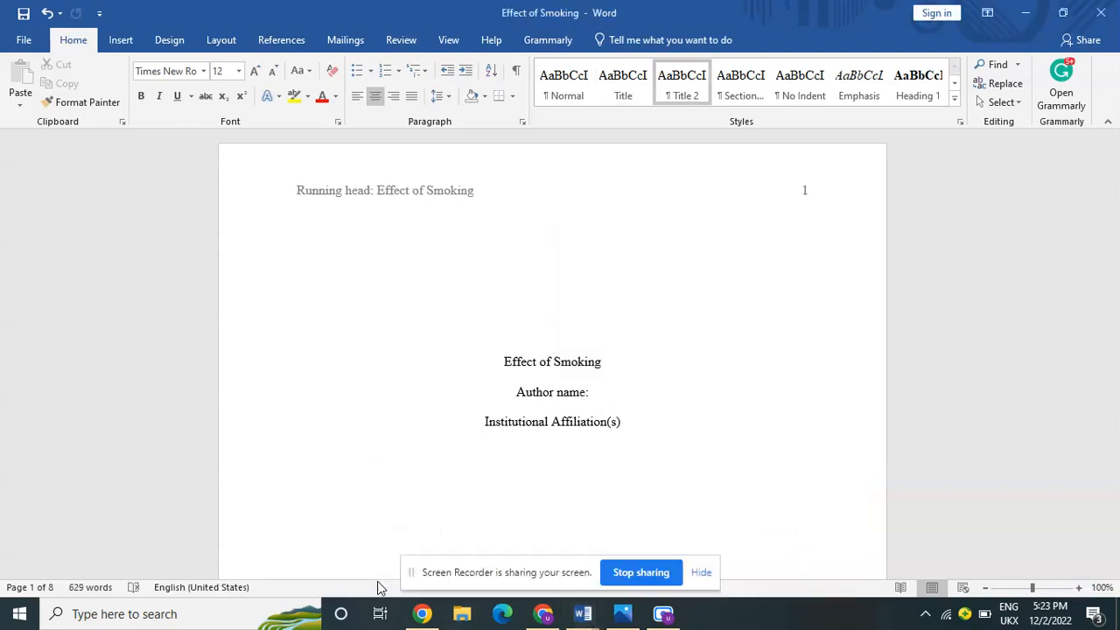
mouse_move(584, 615)
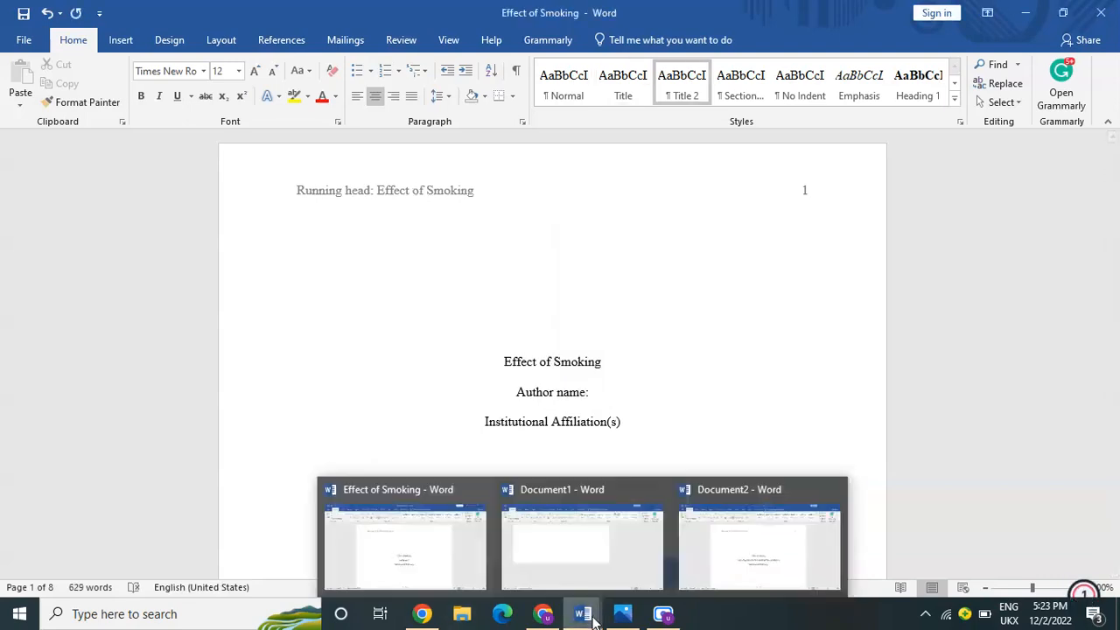
left_click(819, 523)
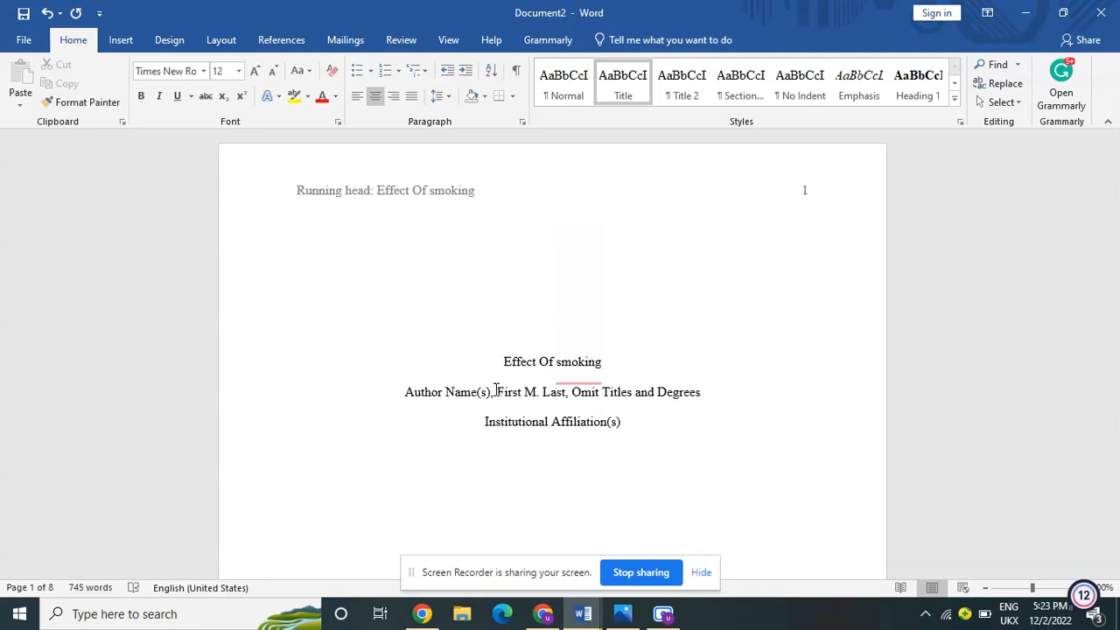
Step: Replace the author names placeholder below the title with a new line reading "Earn with tech", positioned beneath the title
triple_click(705, 390)
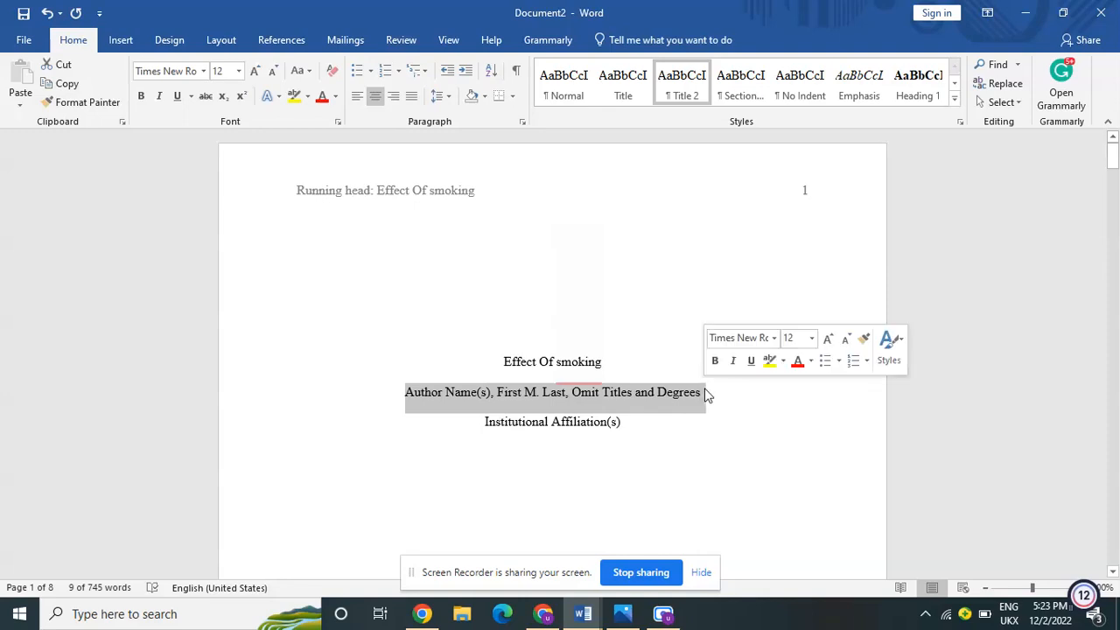
key("Delete")
type("EInstitutional Affiliation(s")
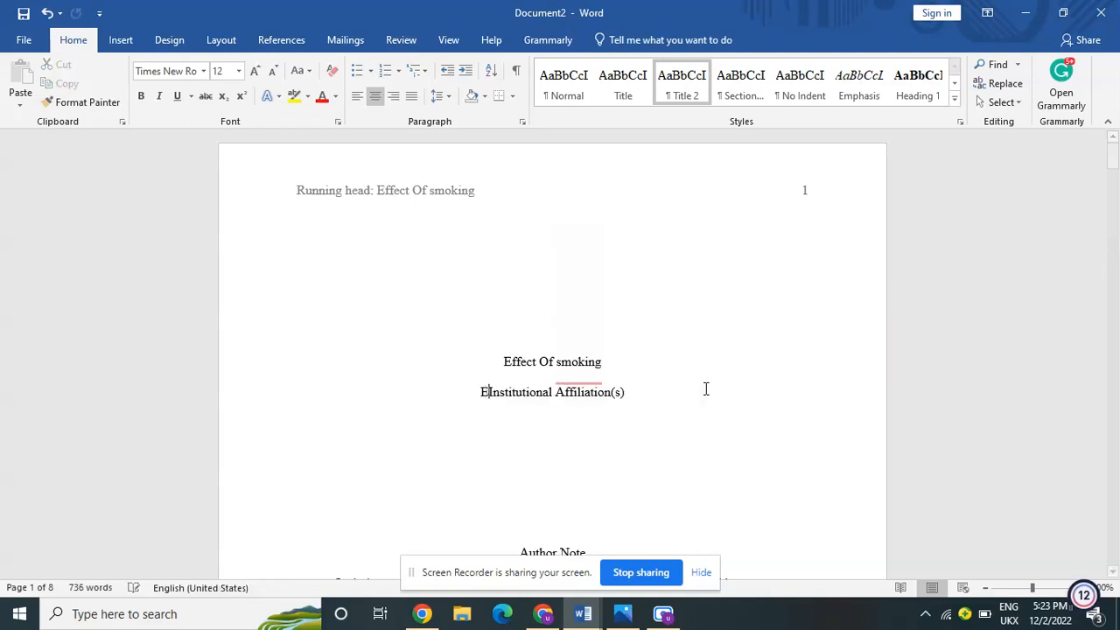
key("BackSpace")
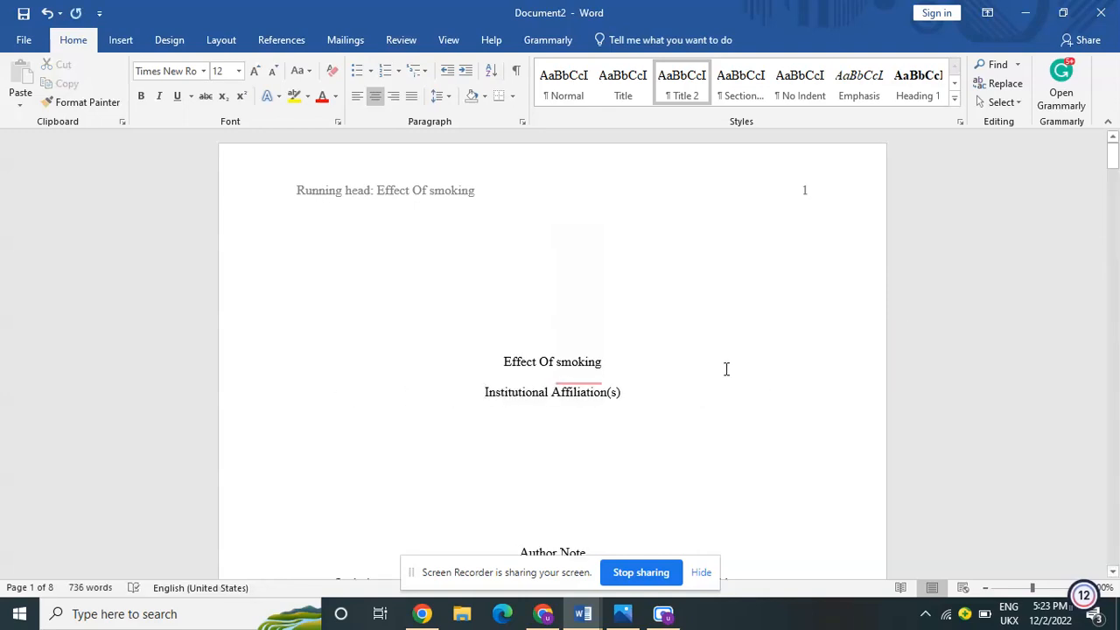
left_click(610, 359)
key("Return")
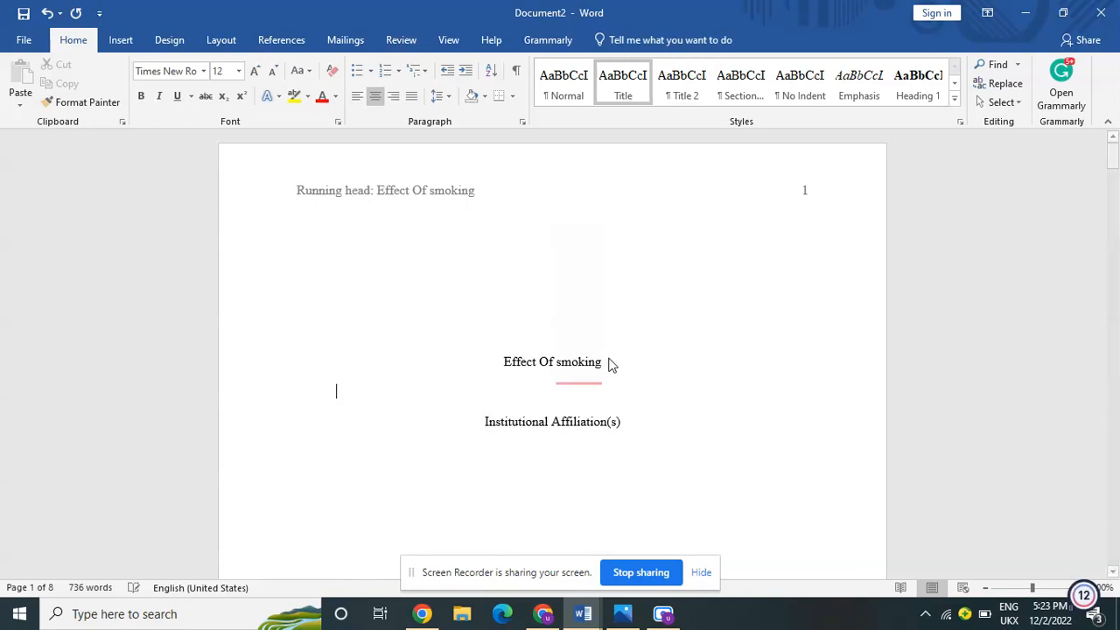
type("E")
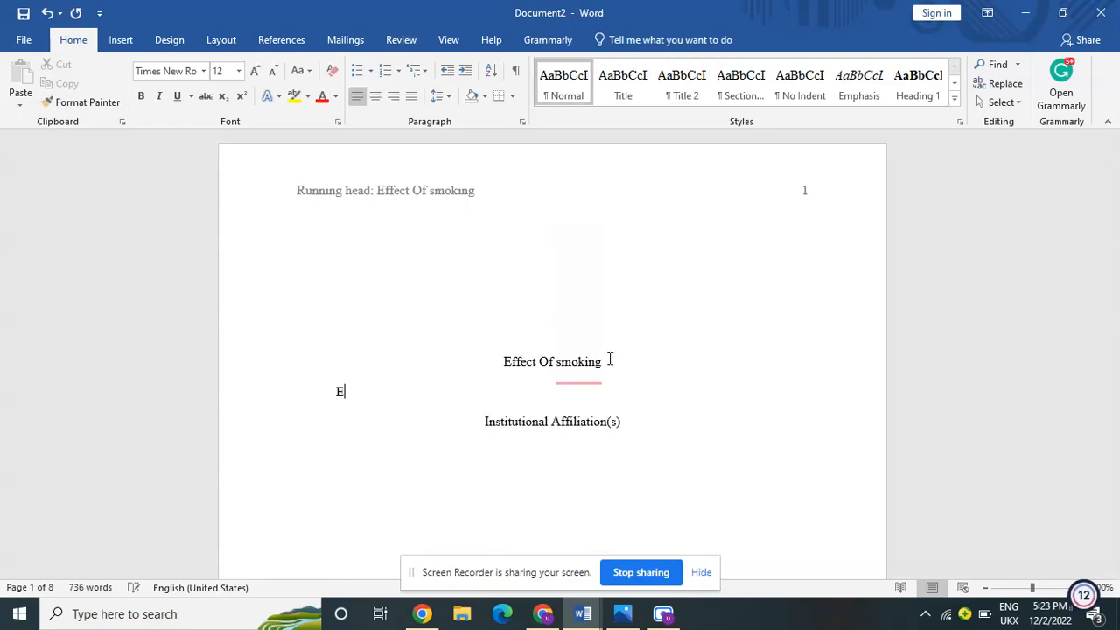
type("arn e")
key("BackSpace")
type("with tech")
left_click(328, 392)
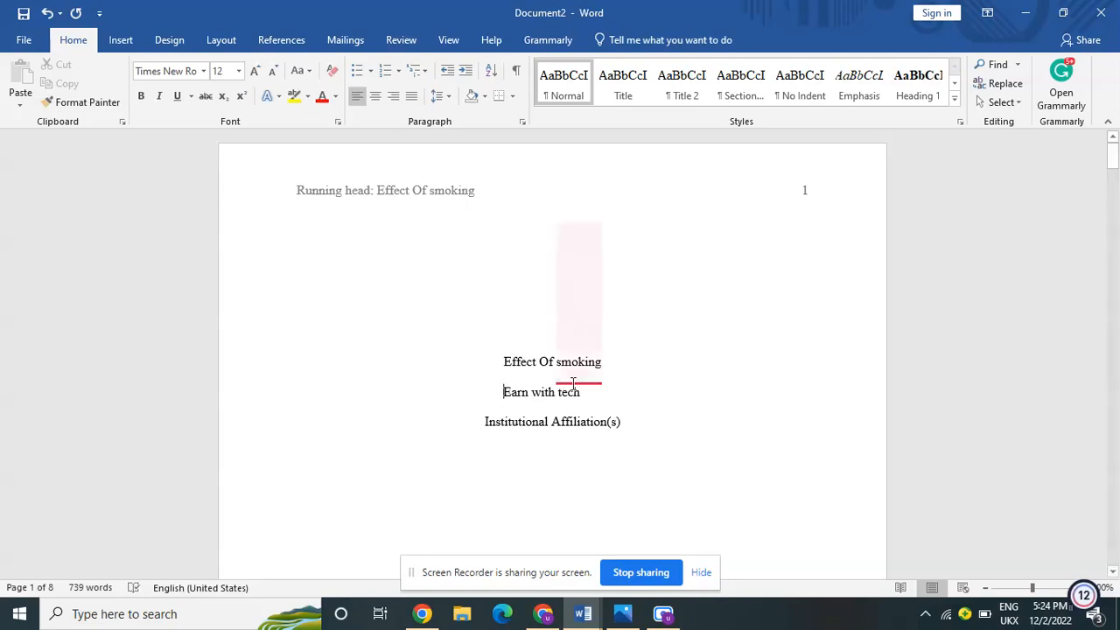
left_click(663, 376)
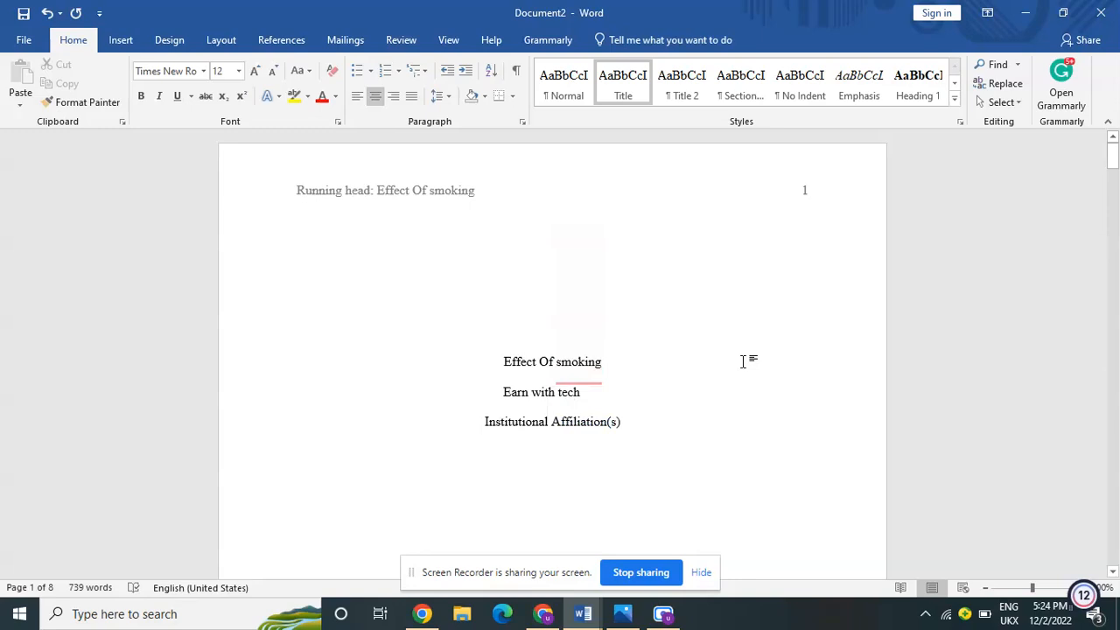
mouse_move(583, 623)
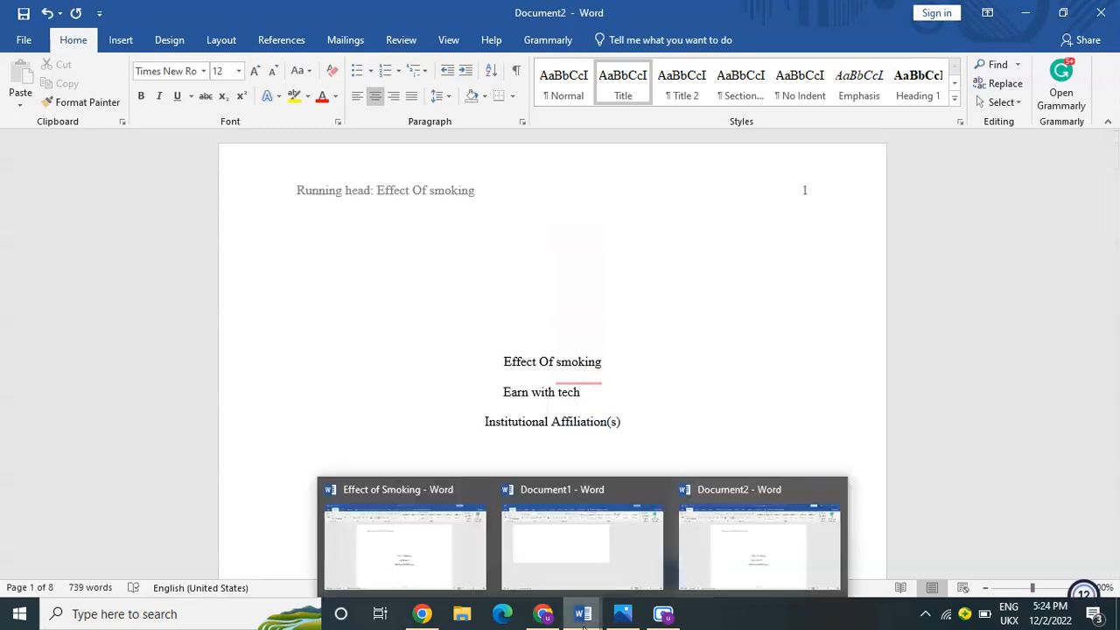
Step: Switch to the Effect of Smoking document and toggle centre alignment on the title page's title, leaving it centred
left_click(449, 581)
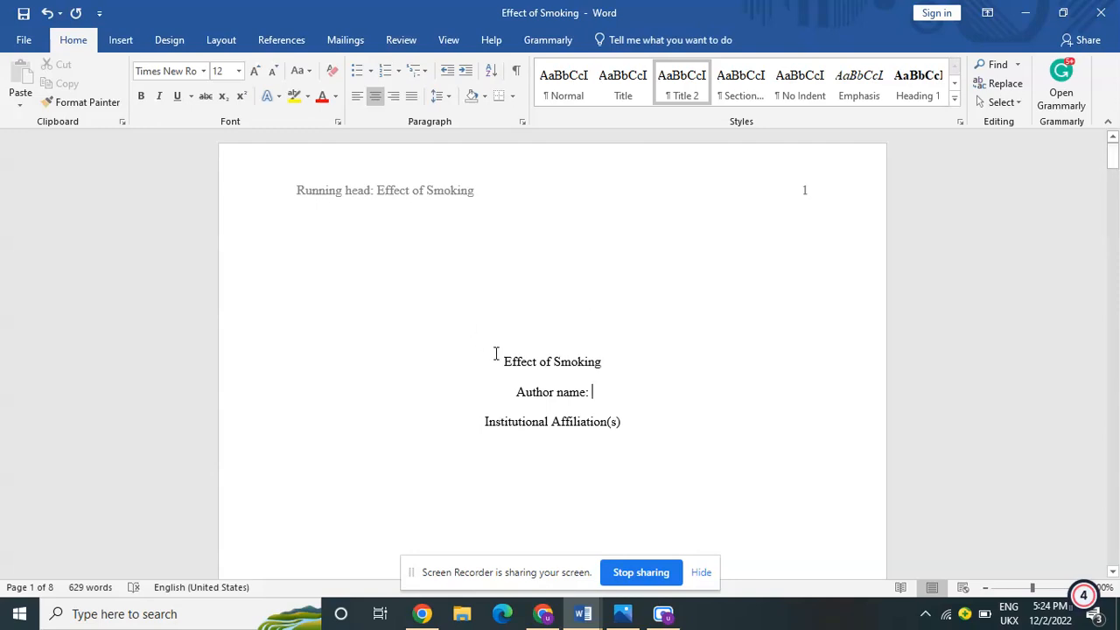
left_click_drag(503, 360, 609, 352)
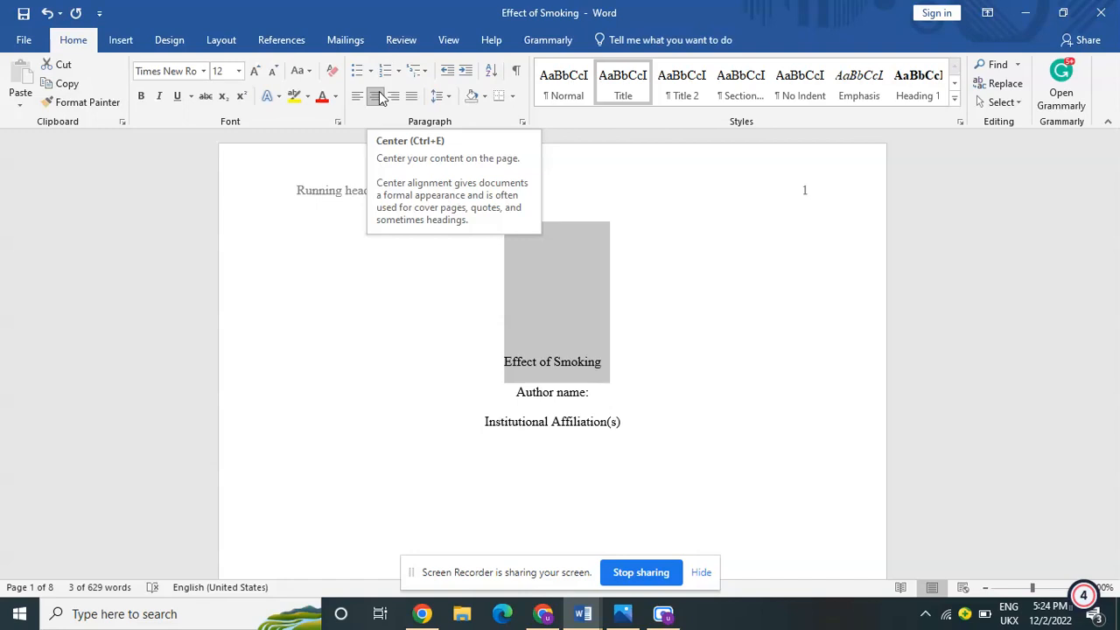
left_click(378, 99)
left_click(374, 100)
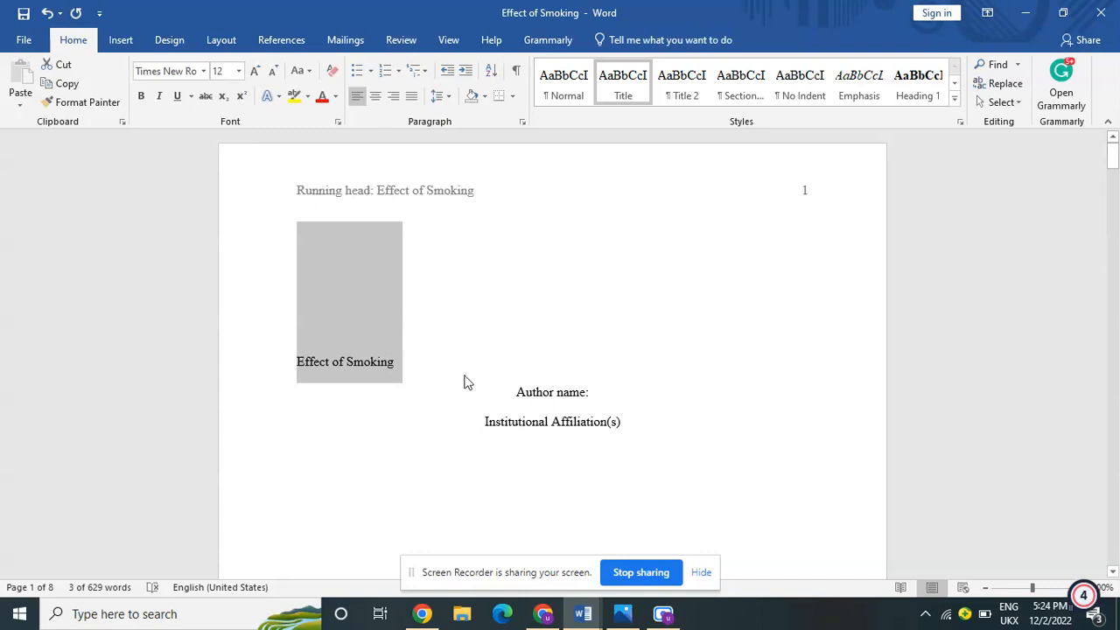
left_click(377, 98)
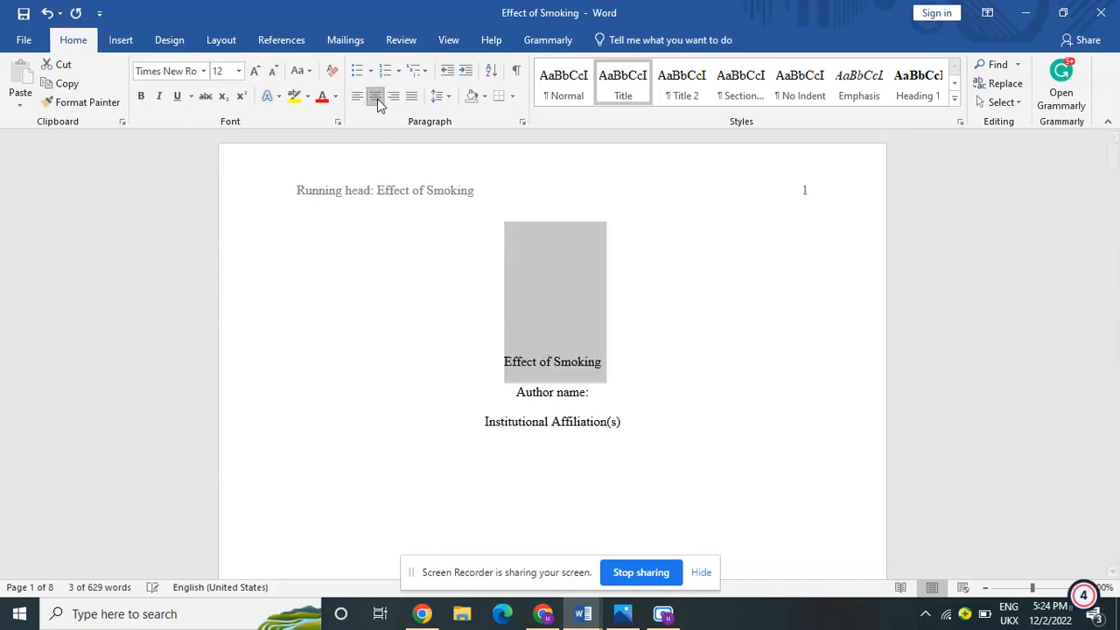
Step: Check the alignment, indentation and spacing in the paragraph settings of the title page's title
left_click(523, 122)
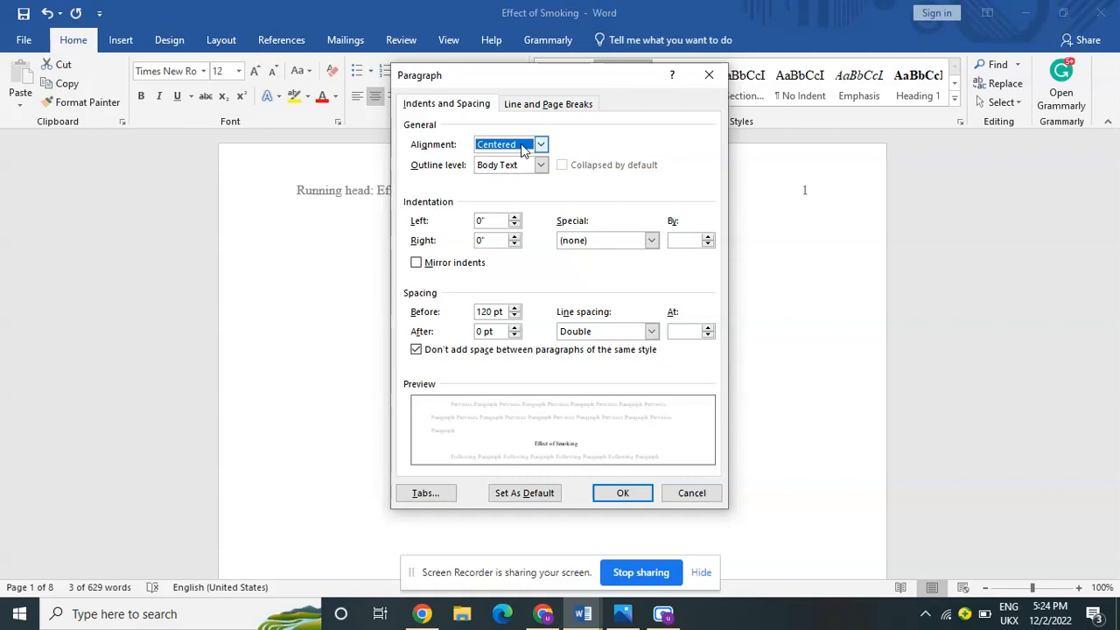
left_click(707, 74)
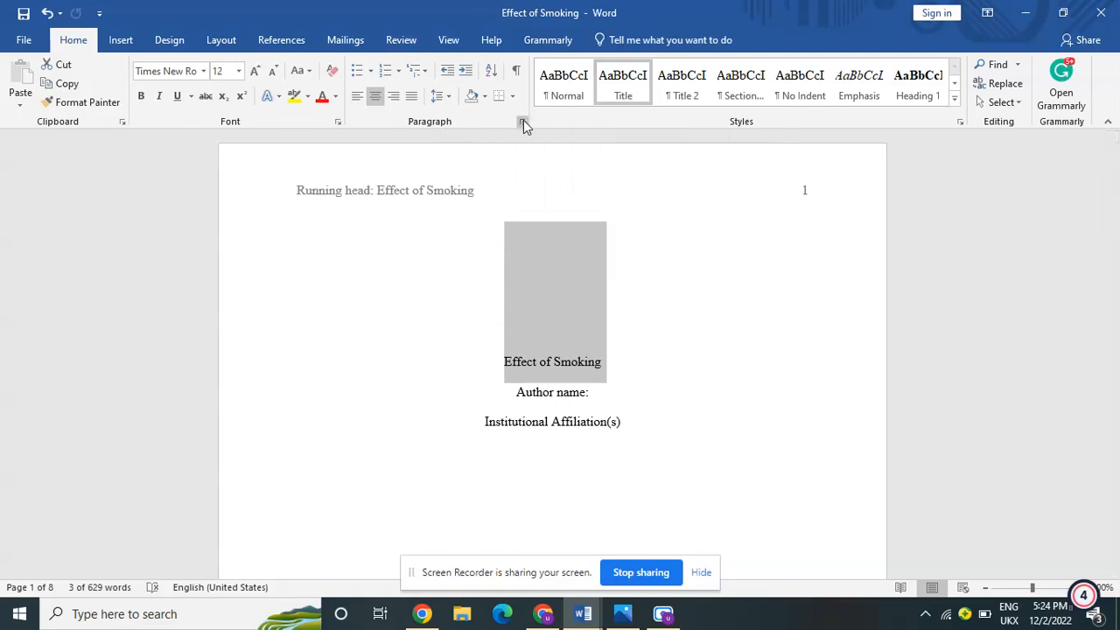
left_click(523, 122)
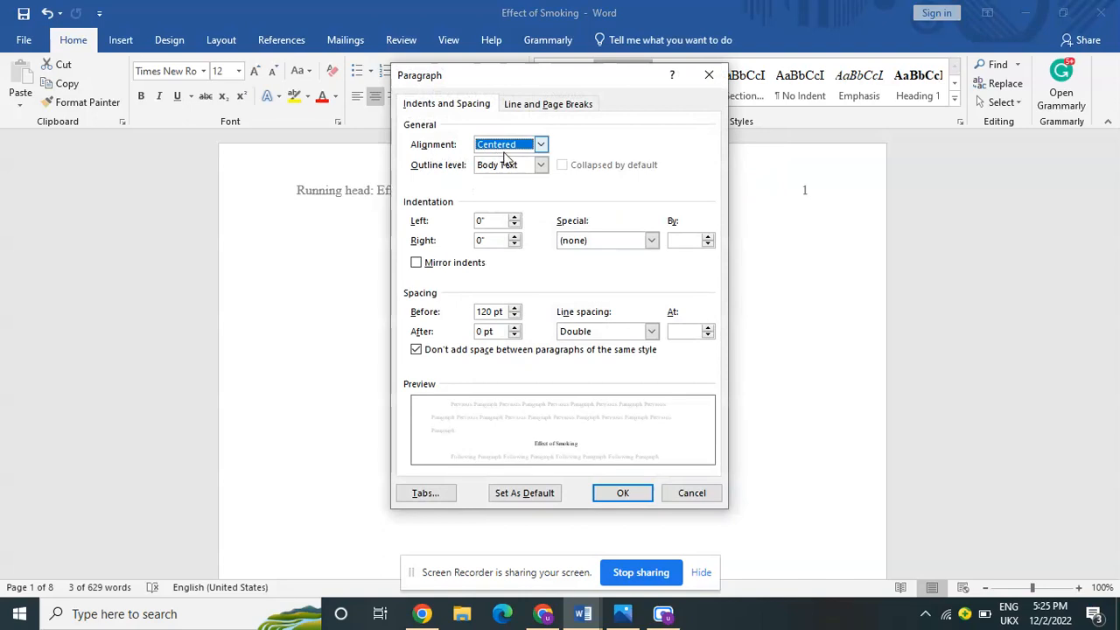
left_click(709, 75)
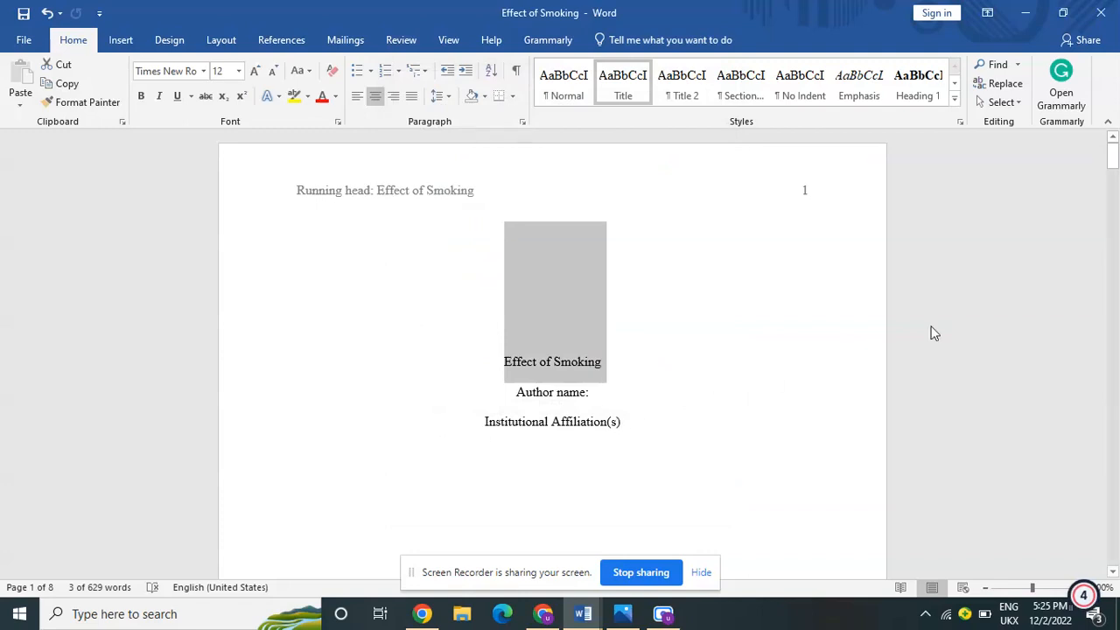
Step: Check the paragraph settings of the Author Note heading on the first page
mouse_move(1116, 157)
left_mouse_down()
mouse_move(1116, 181)
mouse_move(1116, 157)
left_mouse_up()
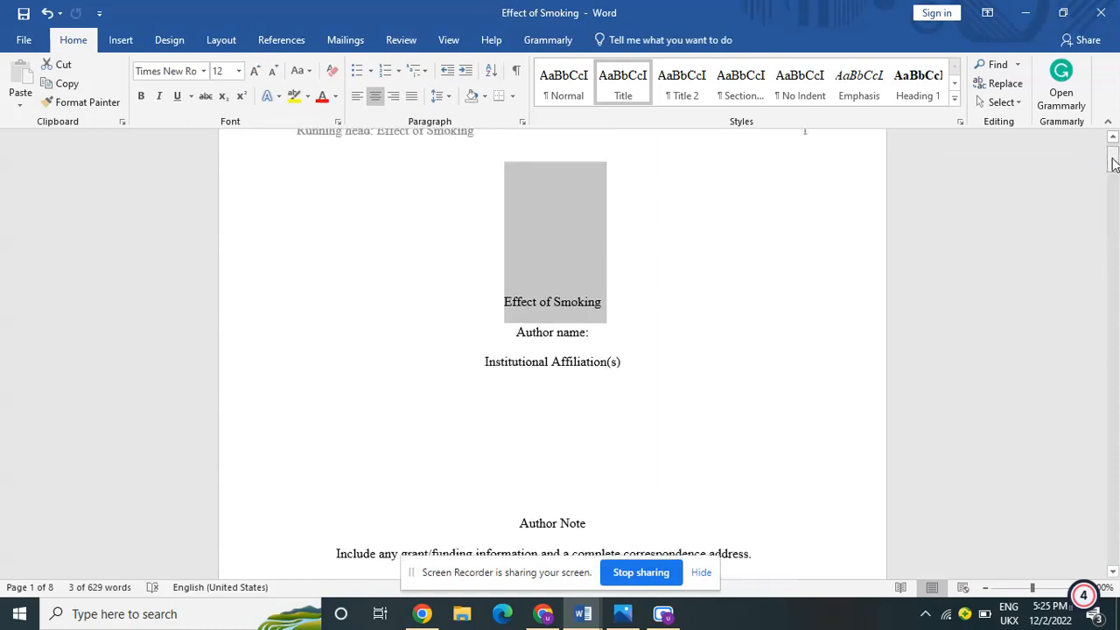
key("Right")
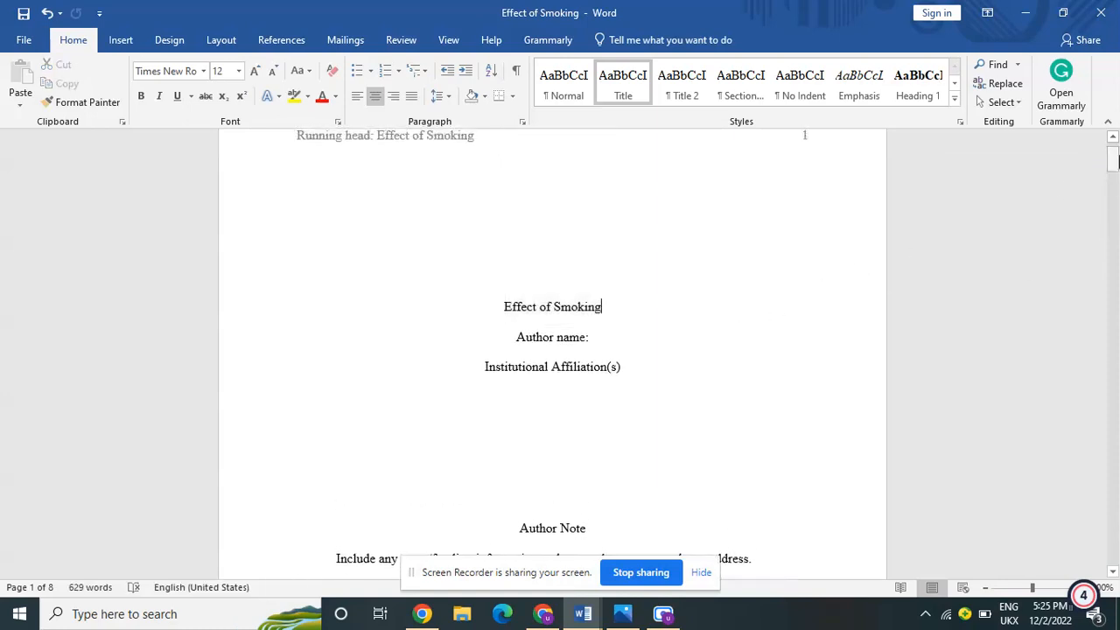
left_click_drag(1116, 166, 1116, 174)
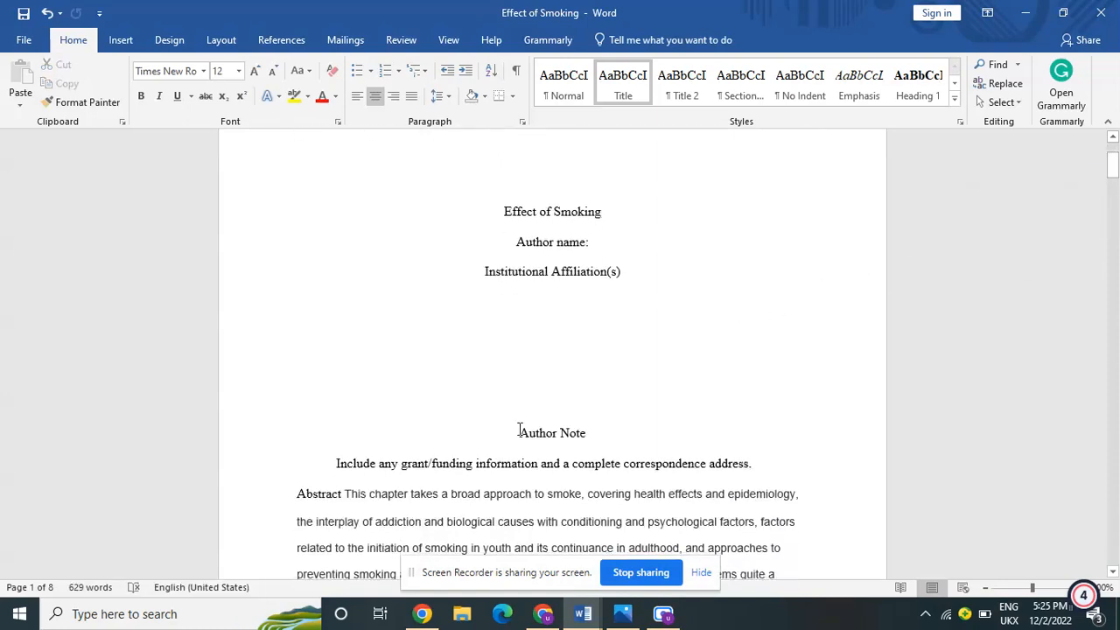
left_click_drag(559, 431, 596, 428)
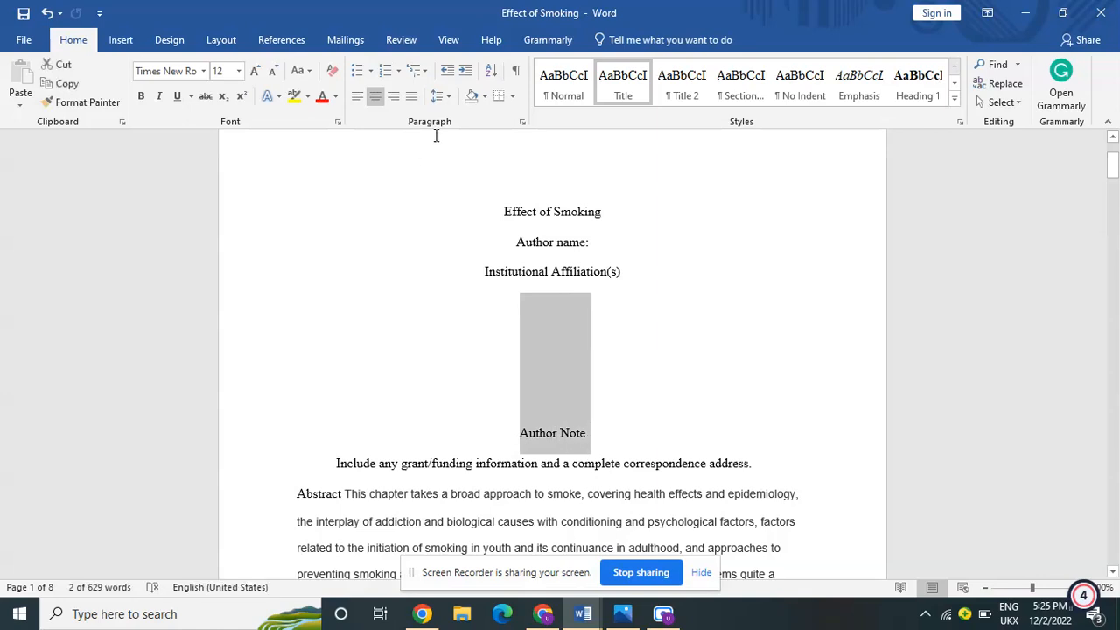
left_click(523, 122)
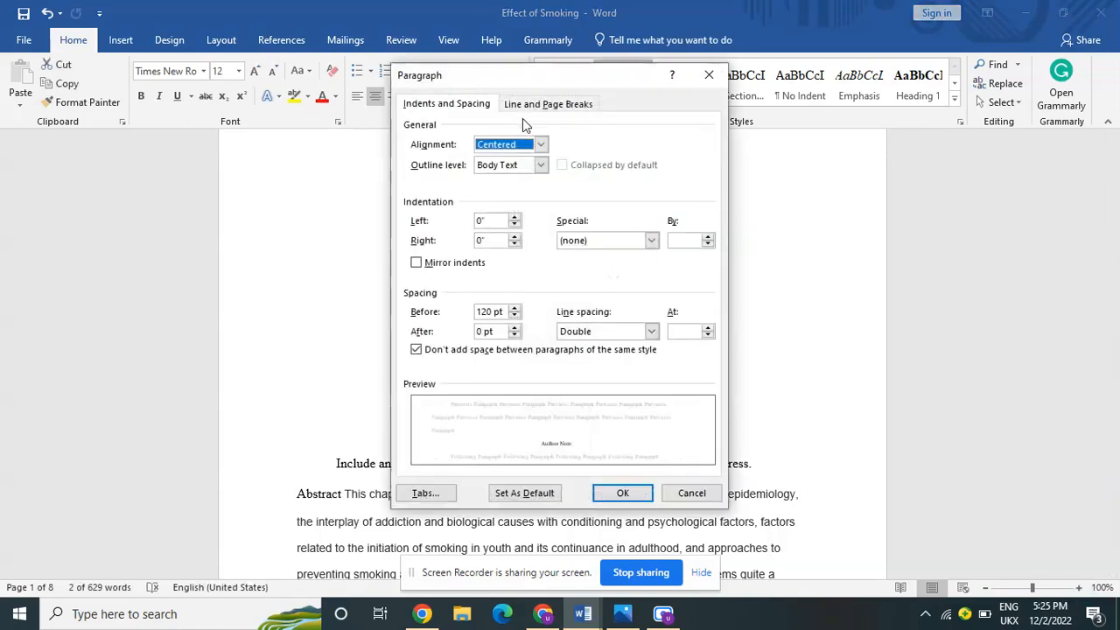
left_click(709, 75)
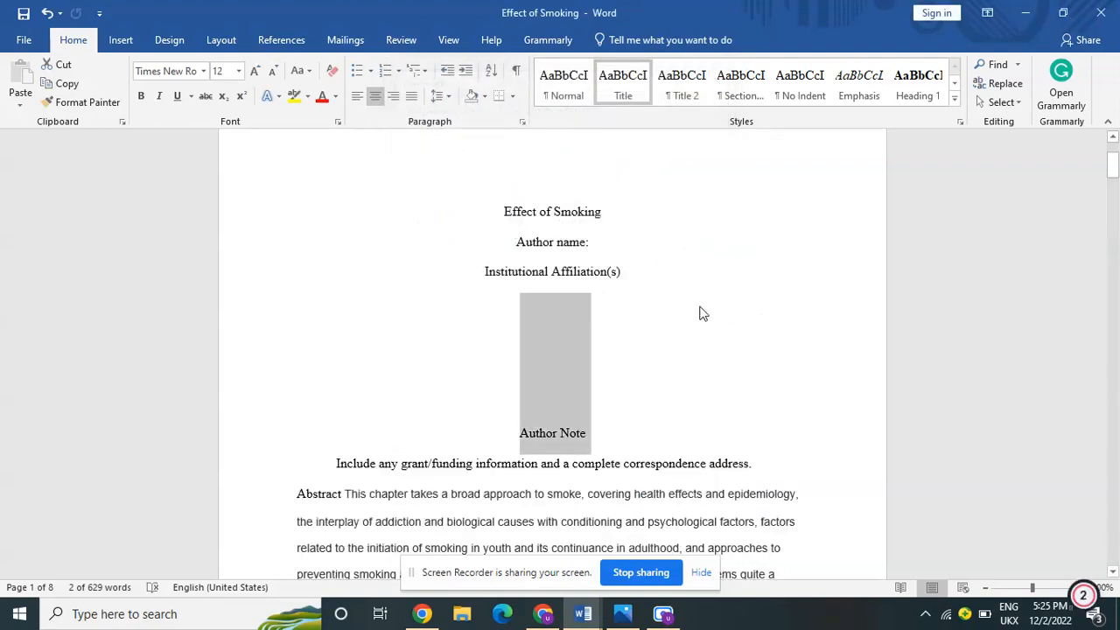
left_click(600, 433)
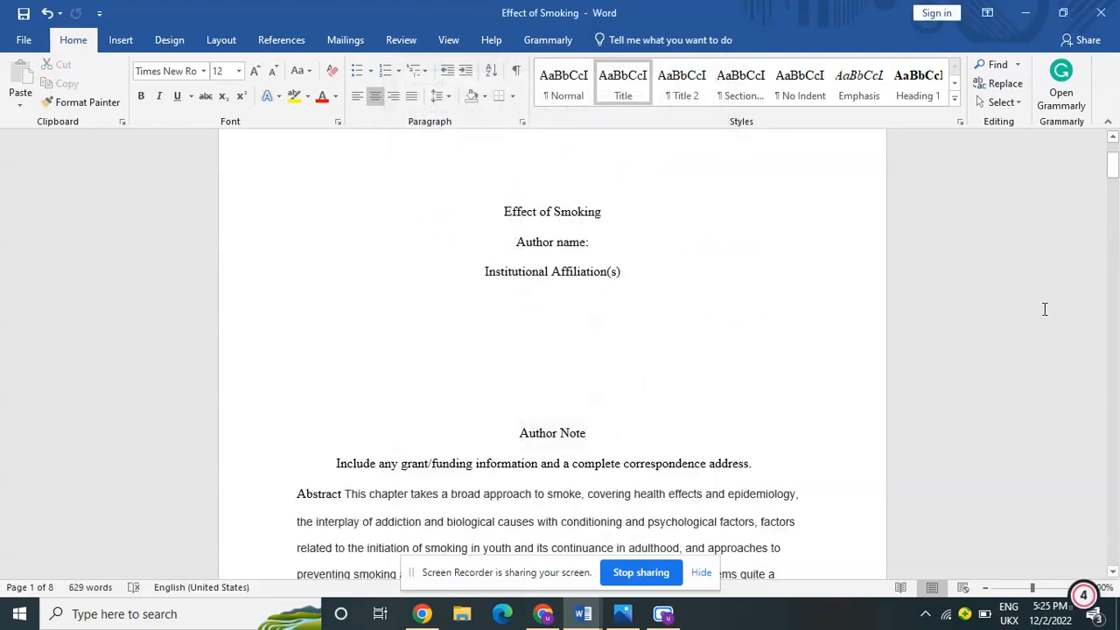
Step: Review the abstract in the Effect of Smoking document, and compare it with the Abstract and body pages of the template in Document2
left_click_drag(1114, 168, 1114, 187)
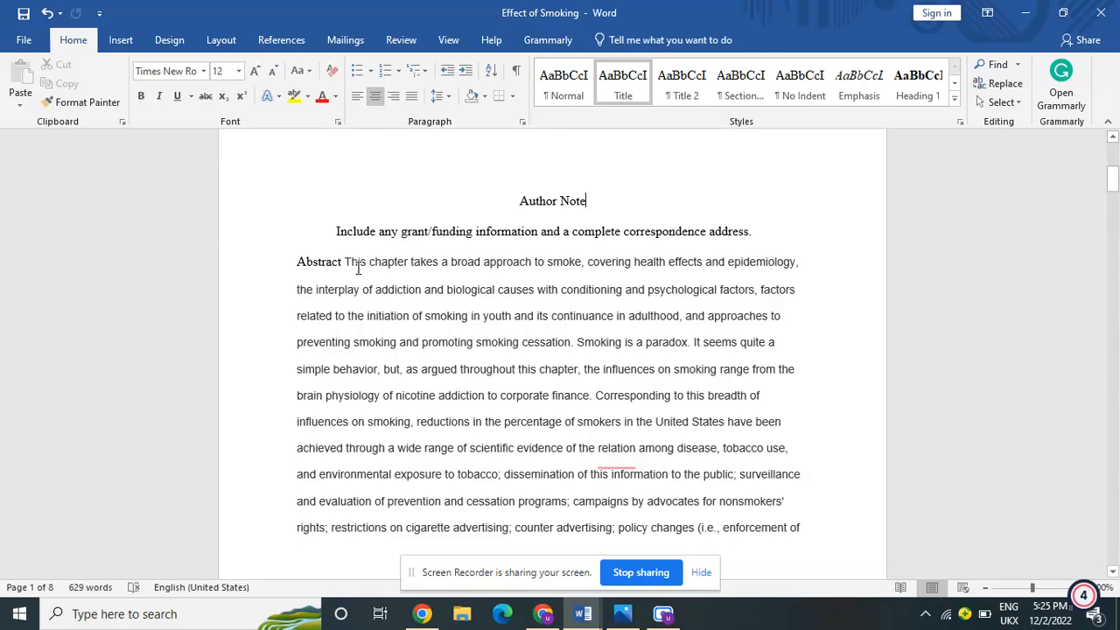
mouse_move(1113, 178)
left_mouse_down()
mouse_move(1114, 158)
mouse_move(1114, 168)
left_mouse_up()
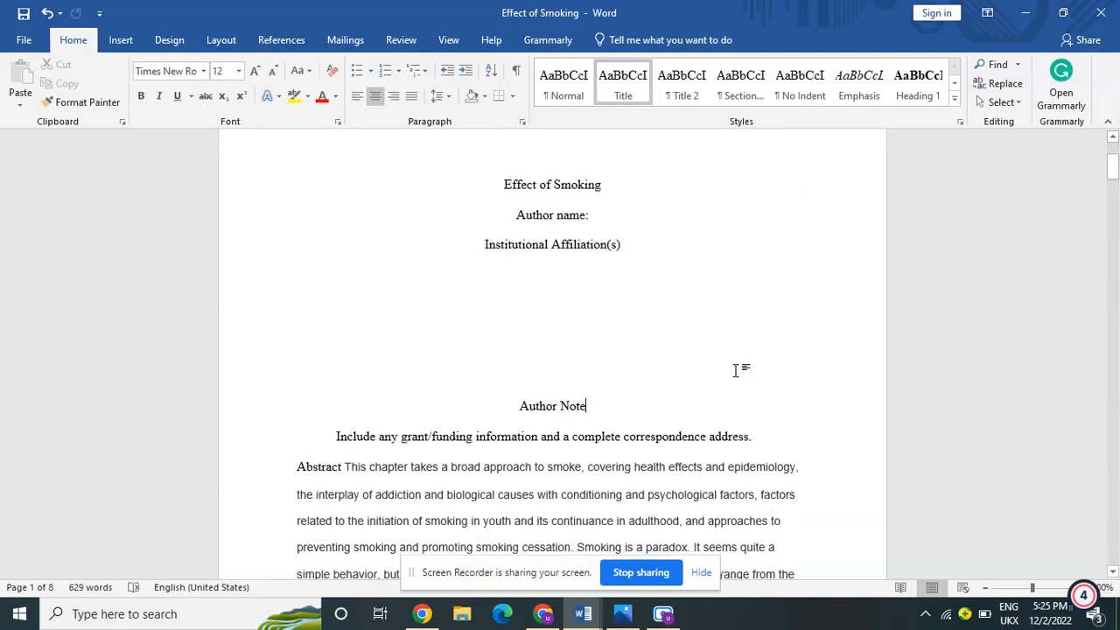
mouse_move(582, 623)
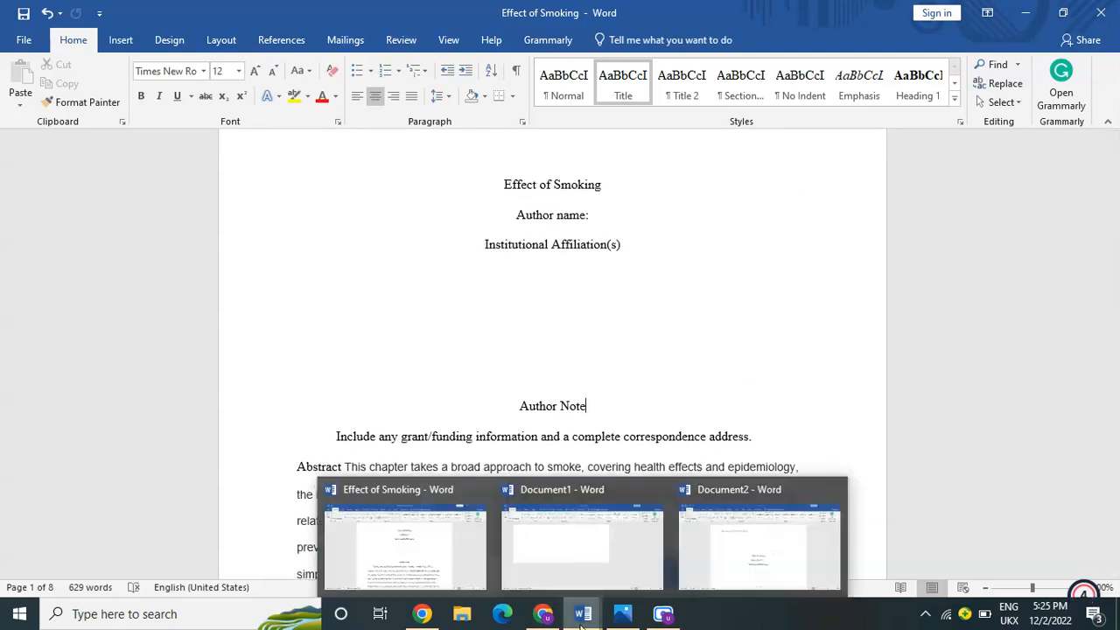
left_click(770, 550)
left_click_drag(1114, 166, 1114, 213)
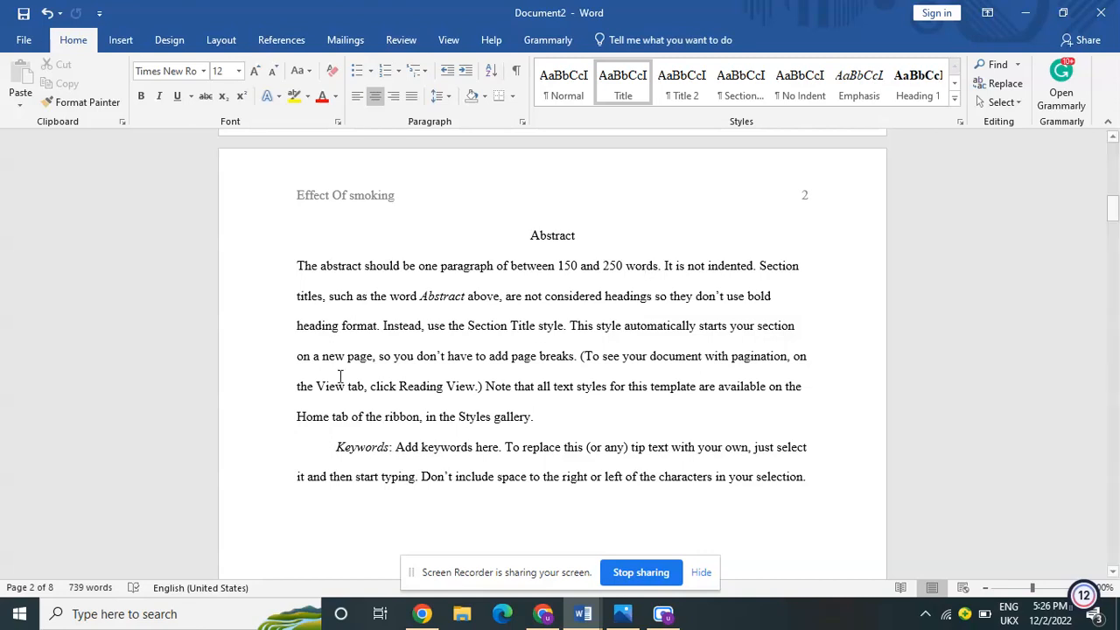
left_click_drag(1117, 203, 1118, 215)
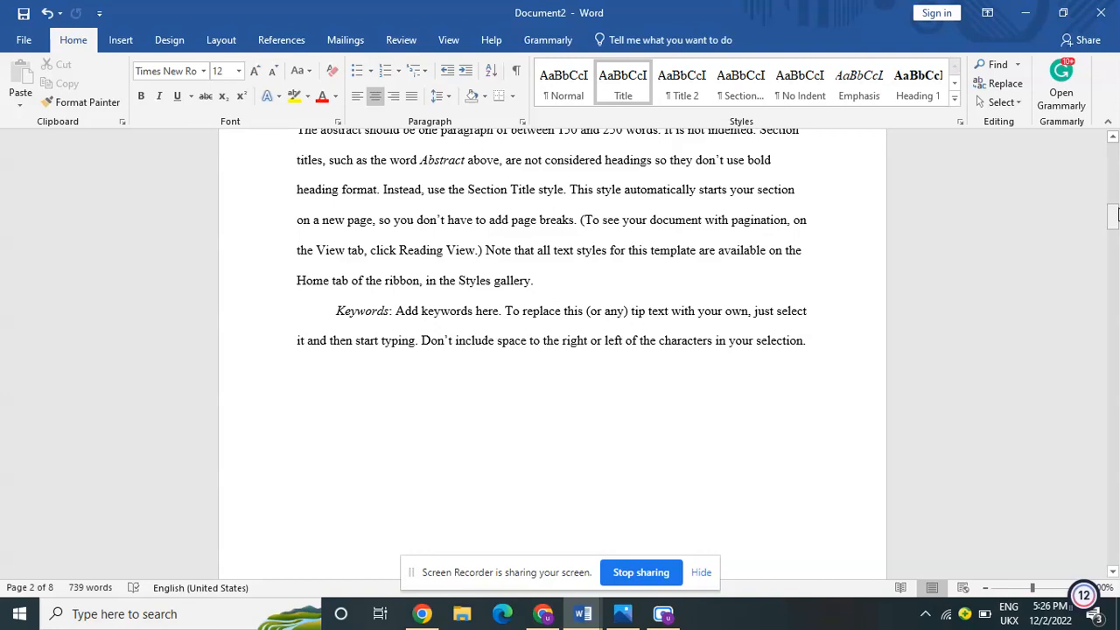
left_click_drag(1117, 214, 1118, 214)
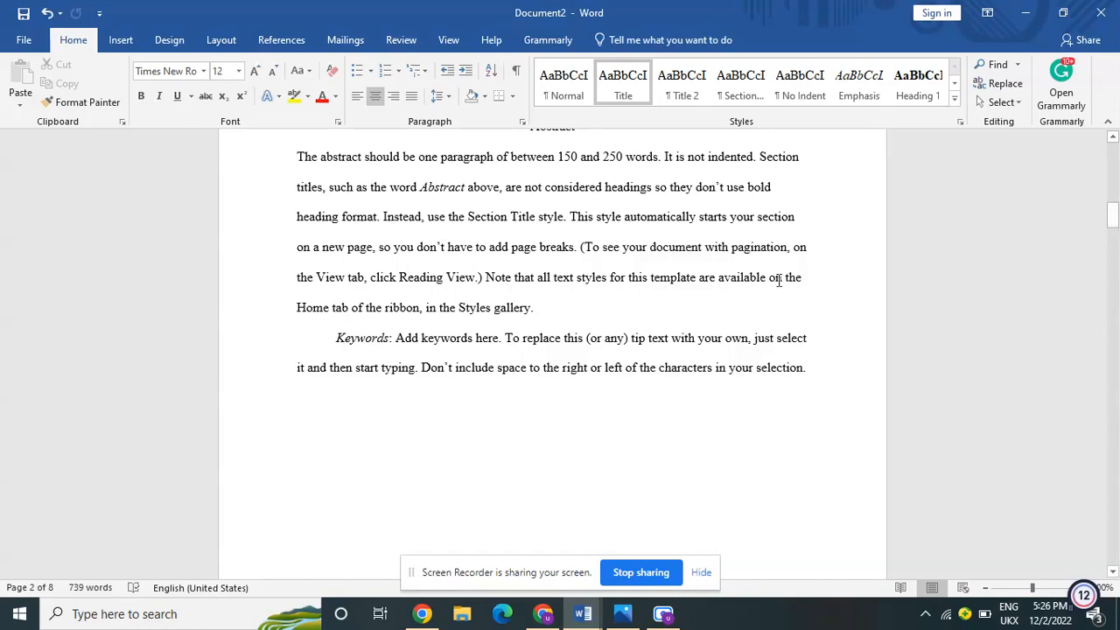
left_click_drag(1114, 216, 1117, 200)
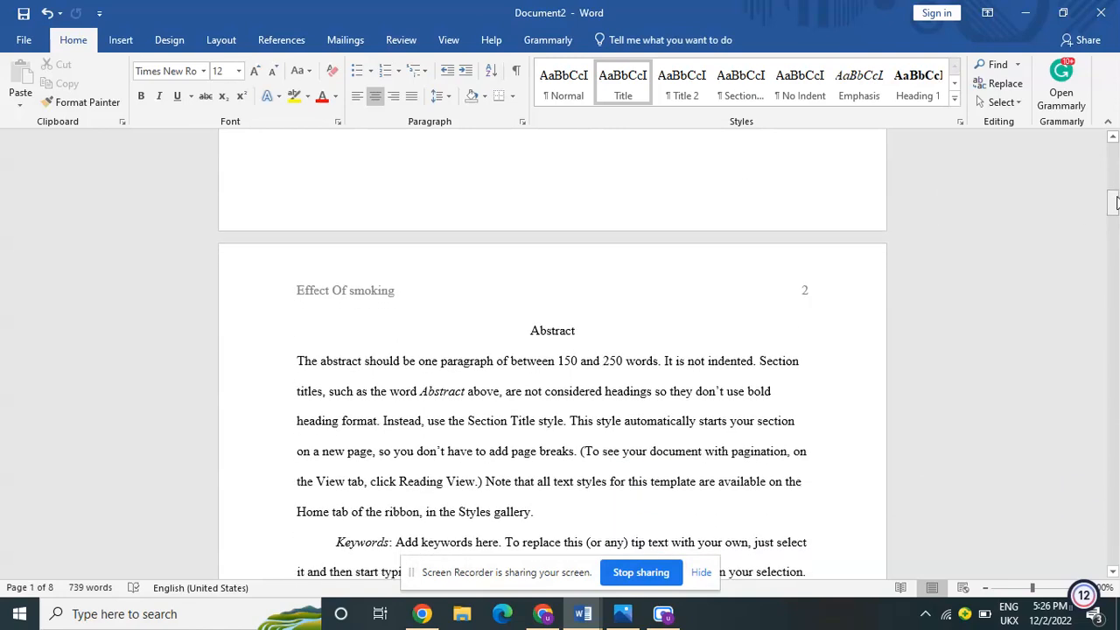
left_click_drag(1117, 203, 1116, 262)
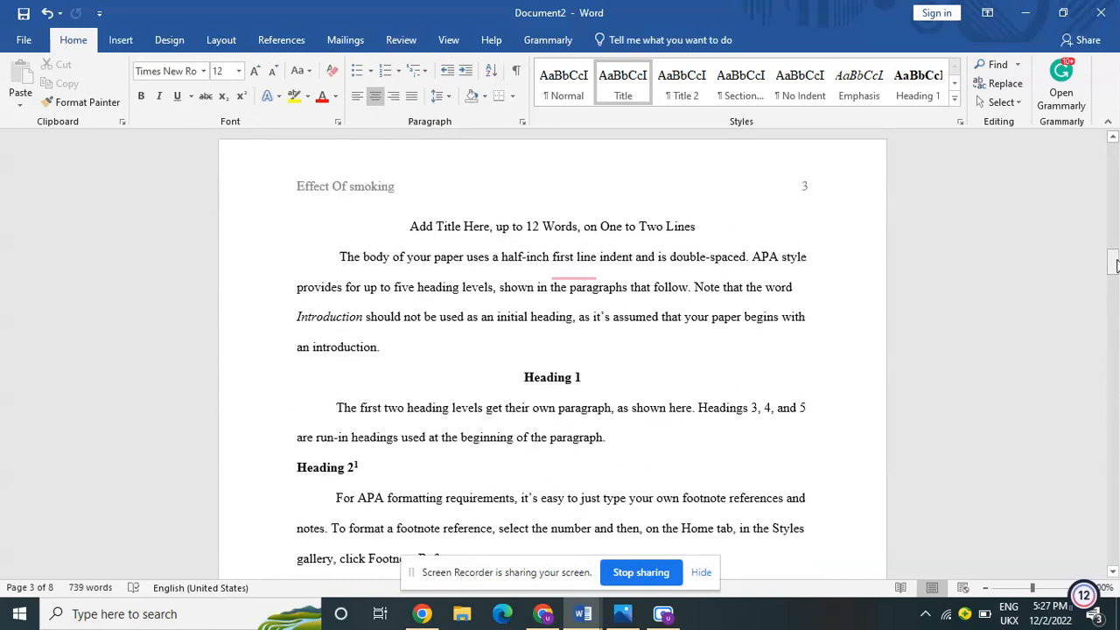
Step: Return to the Effect of Smoking document and check the paragraph settings of the "Smoking and Death" heading on page 2
mouse_move(574, 625)
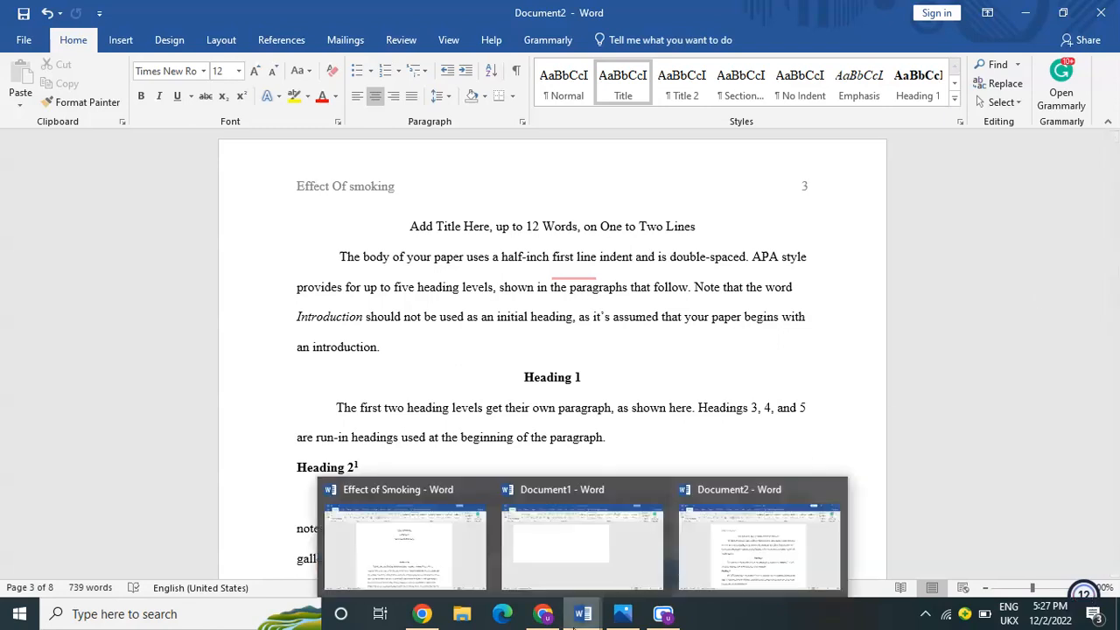
left_click(362, 569)
left_click_drag(1115, 176, 1115, 211)
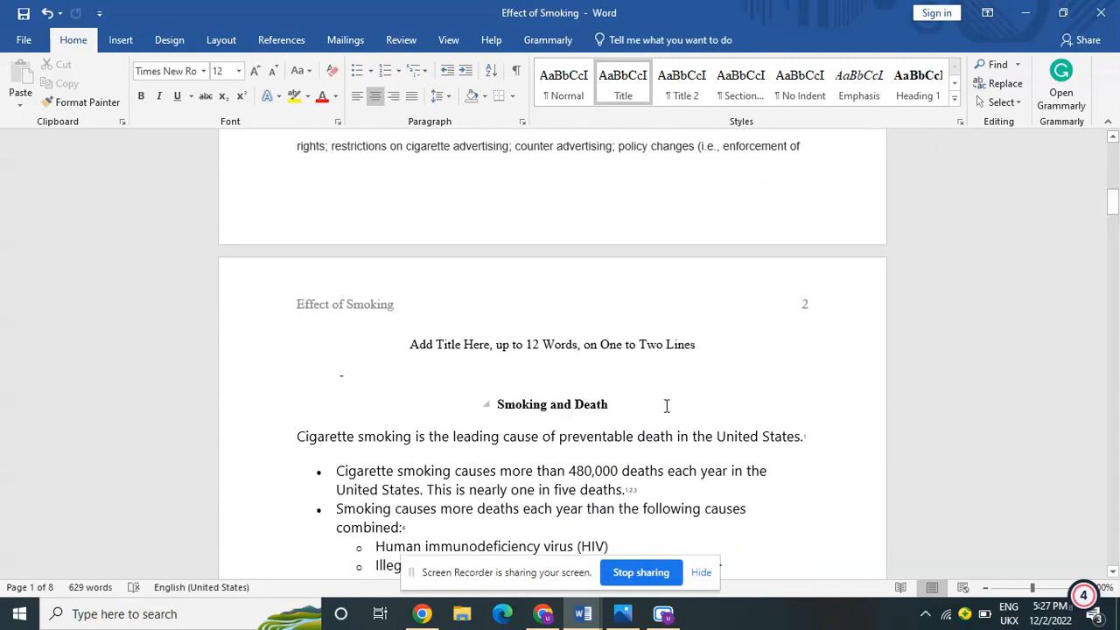
left_click_drag(1114, 206, 1114, 210)
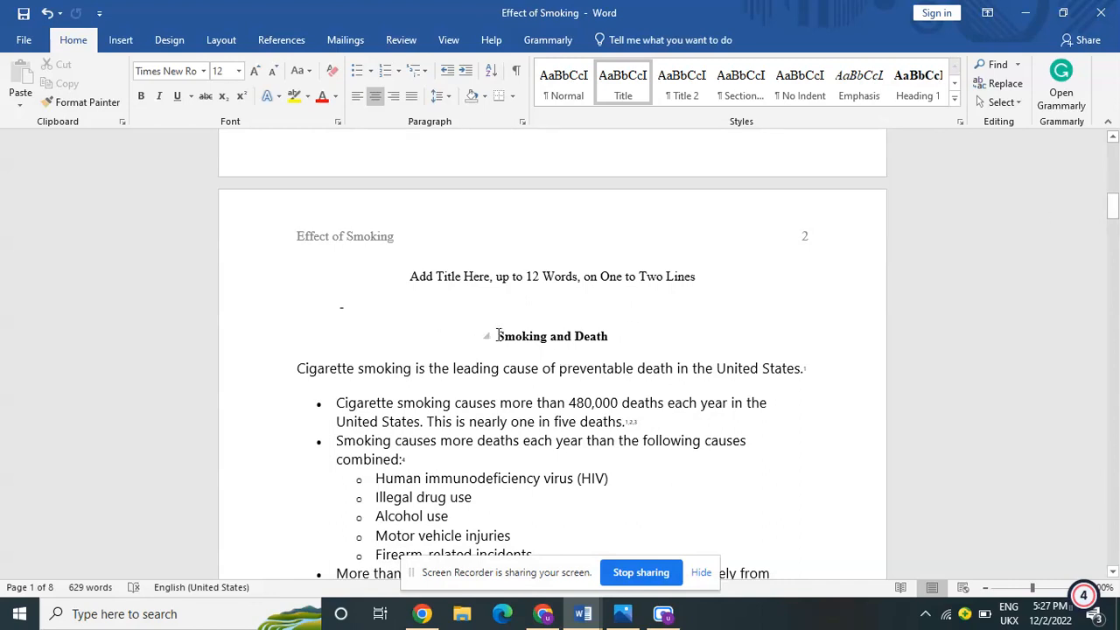
left_click_drag(497, 336, 642, 325)
left_click(643, 324)
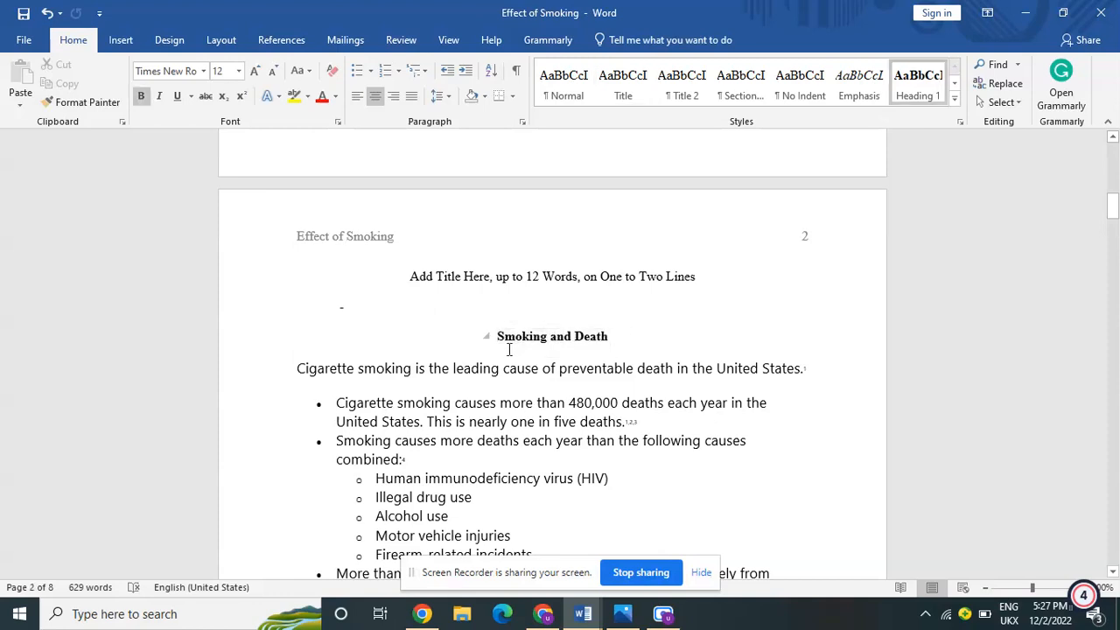
left_click_drag(494, 335, 632, 333)
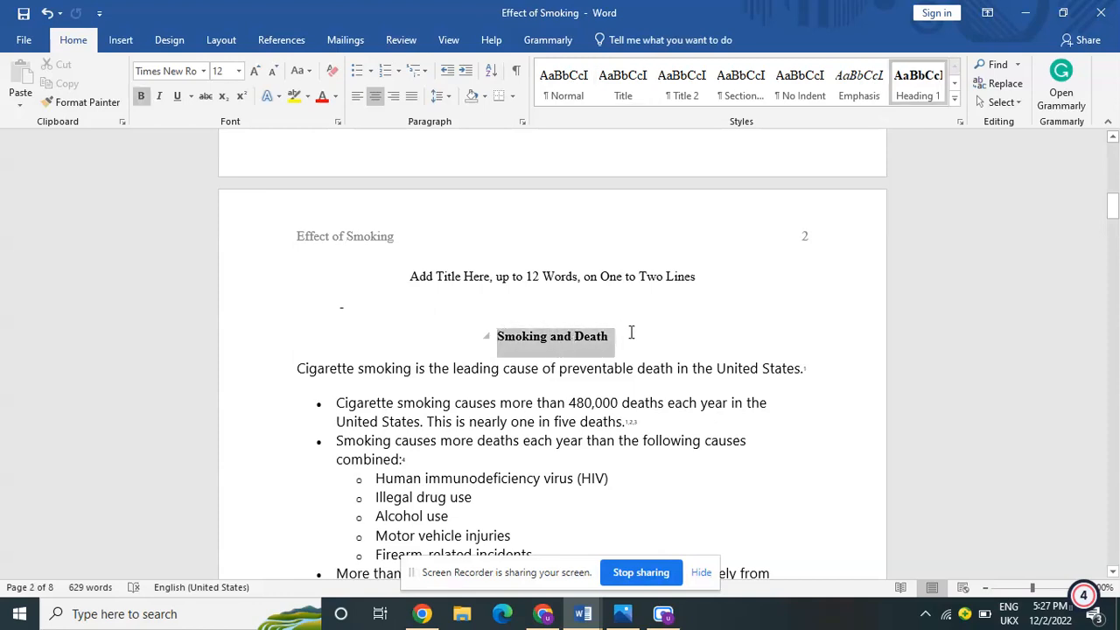
left_click(521, 121)
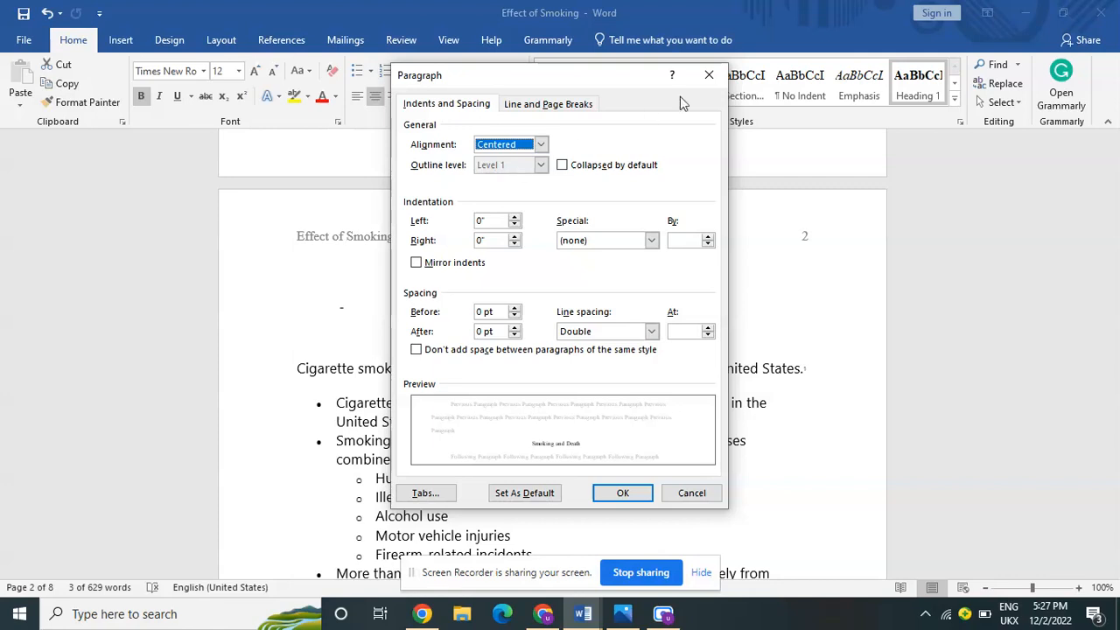
left_click(708, 76)
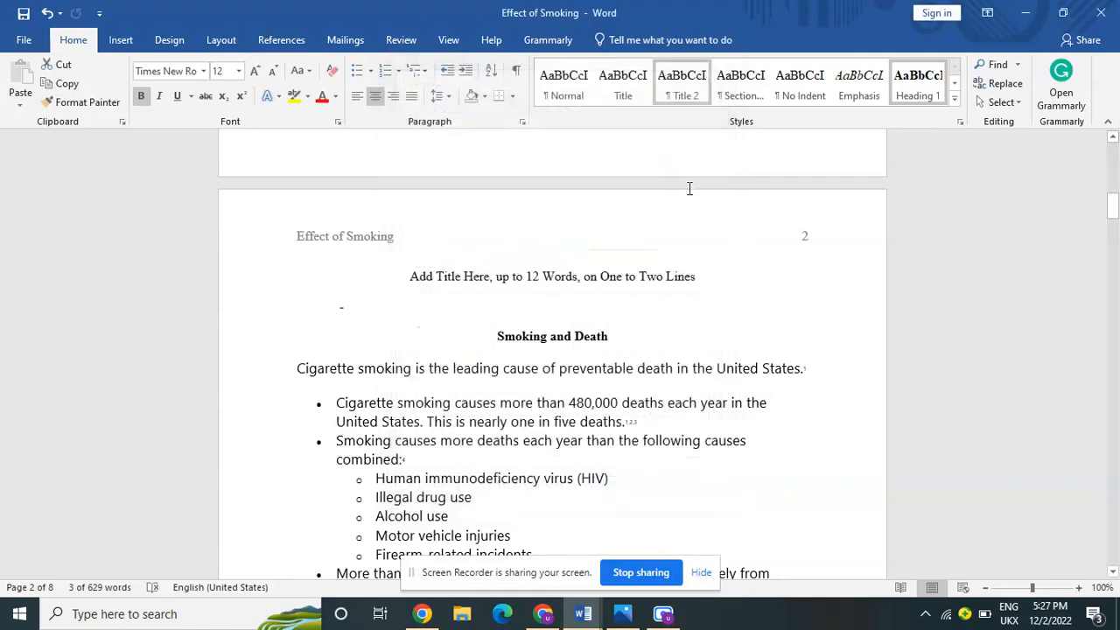
Step: Examine the title placeholder and the content below the "Smoking and Death" heading, and return to Document2
triple_click(902, 276)
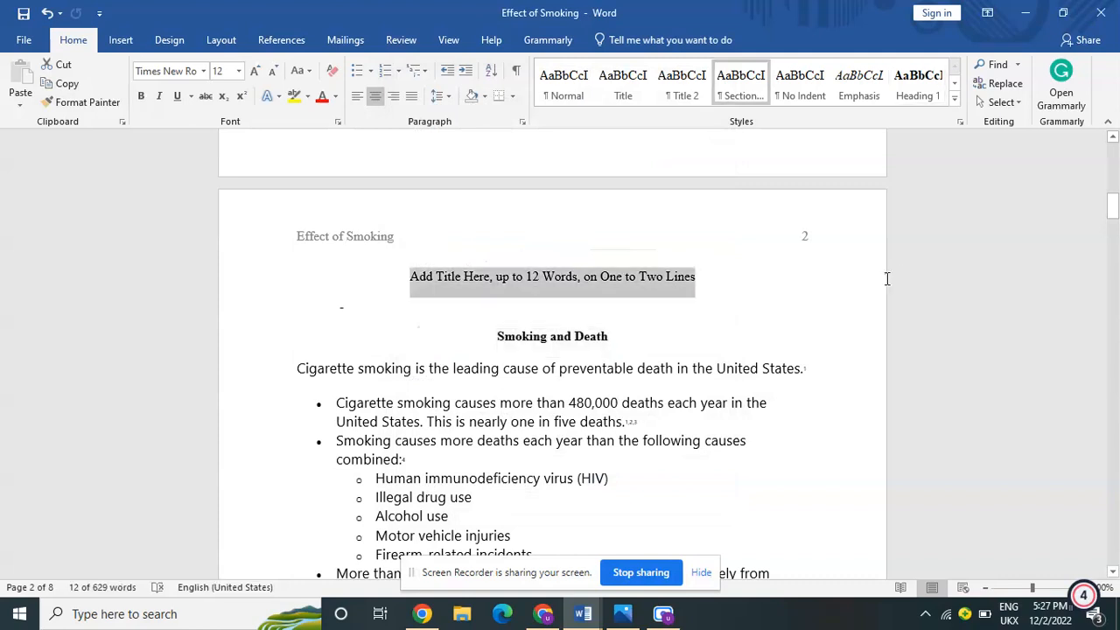
left_click(709, 329)
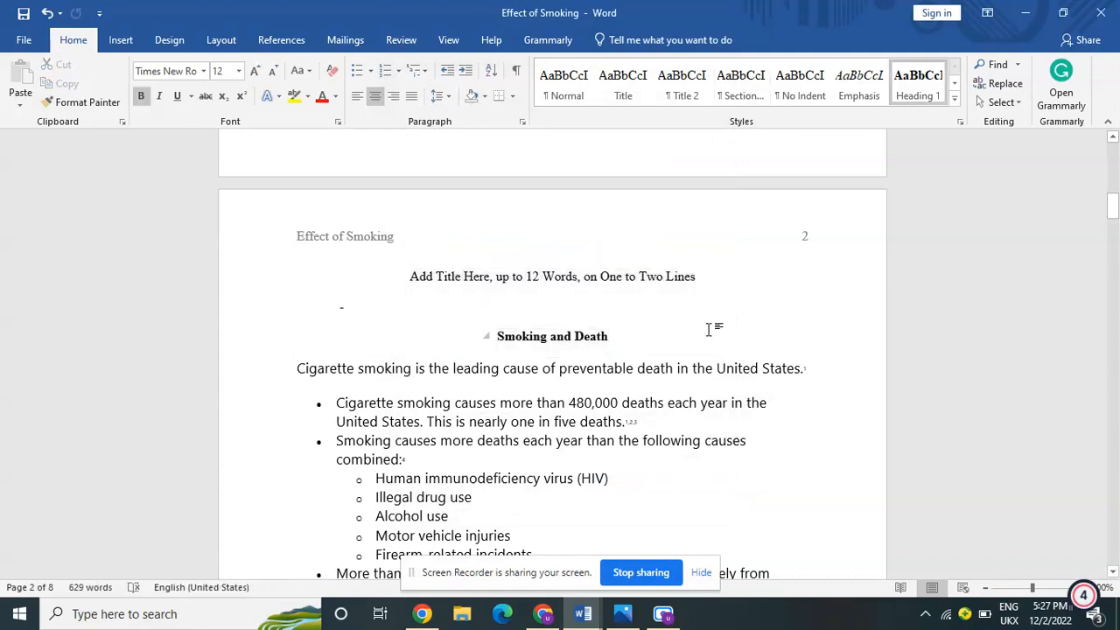
left_click_drag(1115, 209, 1114, 219)
mouse_move(585, 623)
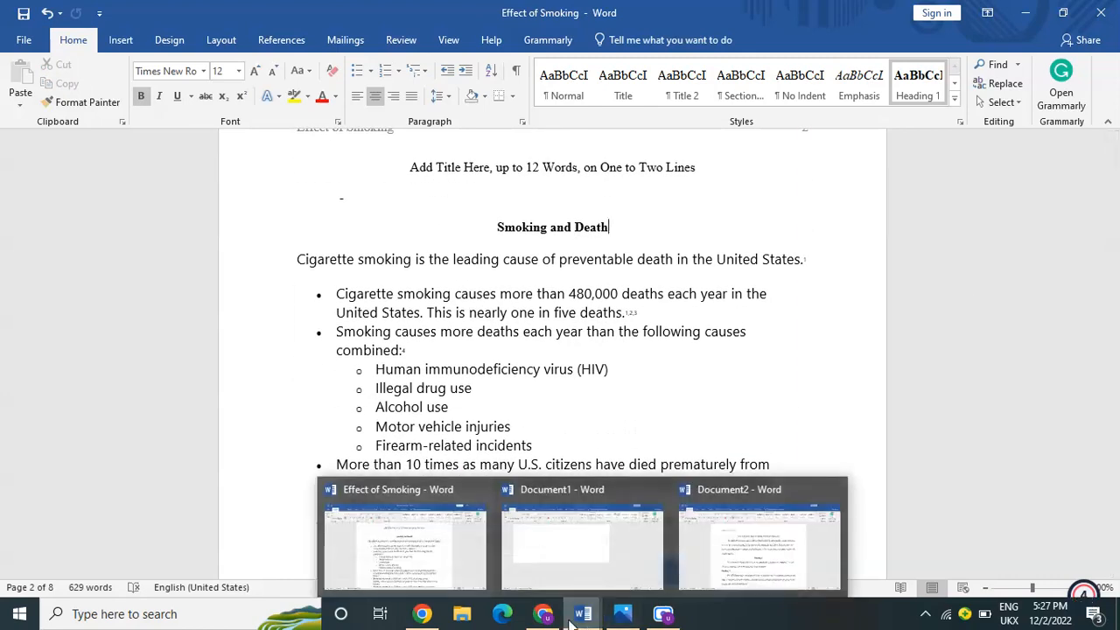
mouse_move(741, 566)
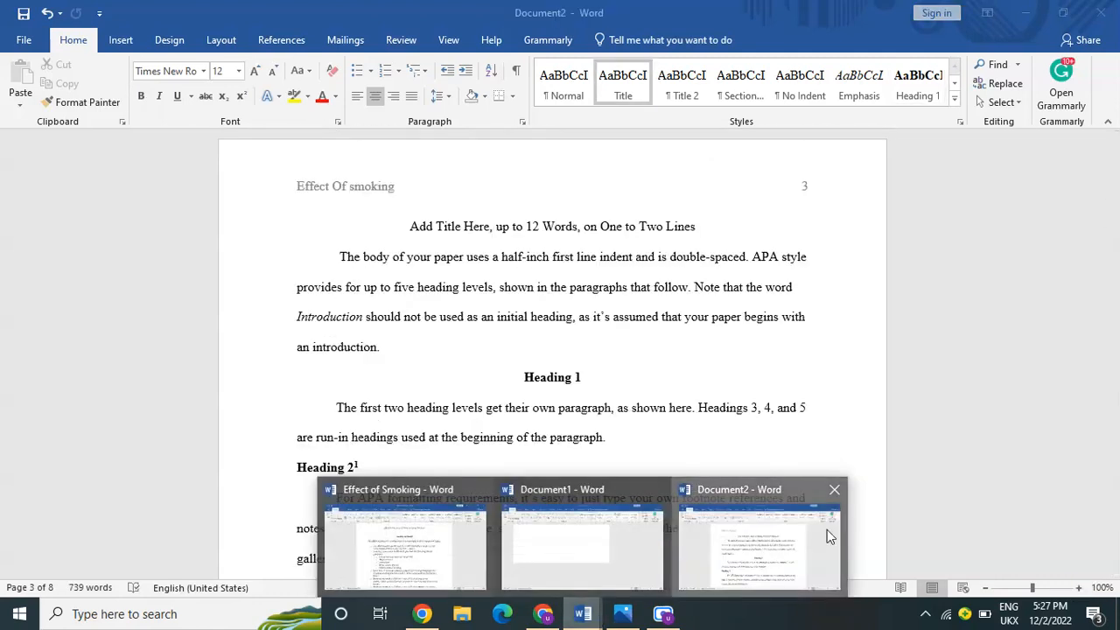
left_click(827, 529)
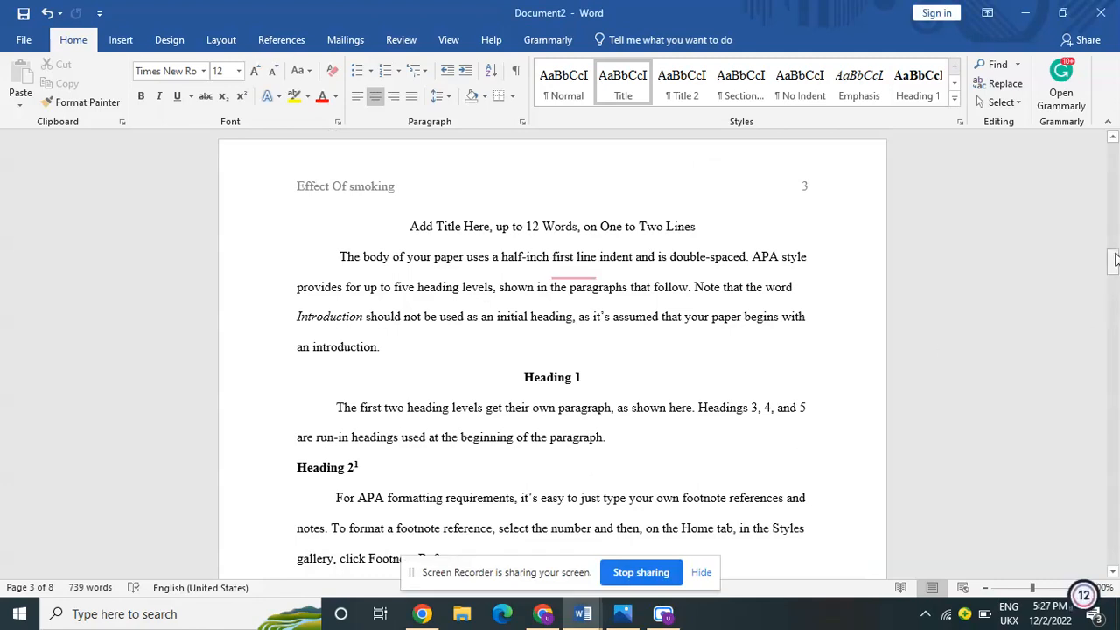
Step: Check the paragraph settings of the body text below Heading 1, including its special indentation options, without changing them
left_click_drag(1115, 260, 1115, 267)
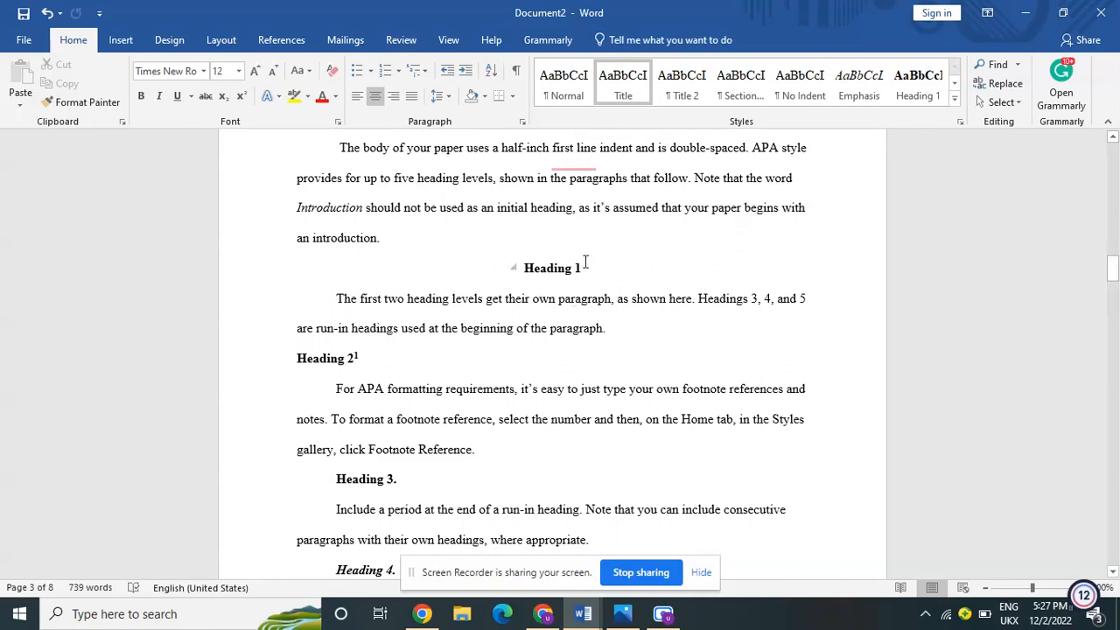
left_click_drag(1115, 265, 1116, 265)
triple_click(440, 409)
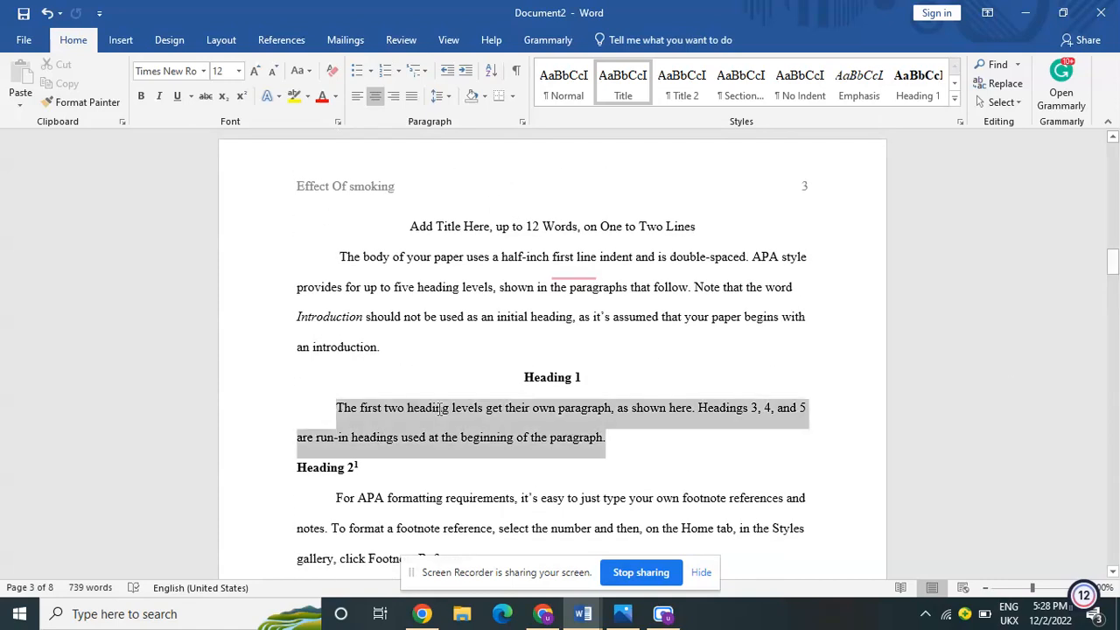
left_click(522, 122)
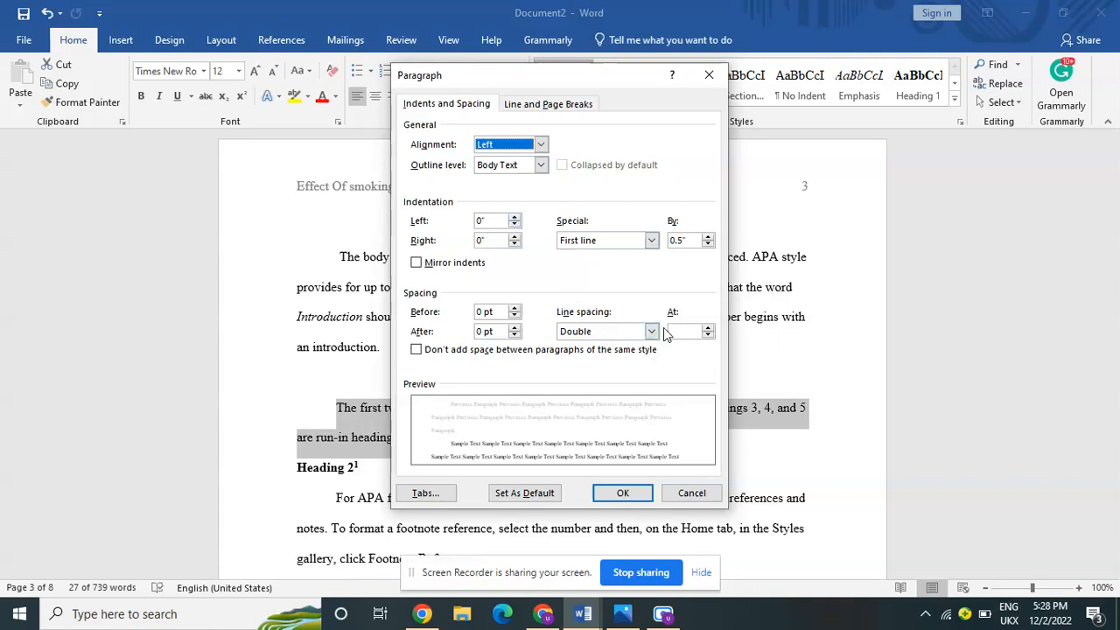
left_click(652, 242)
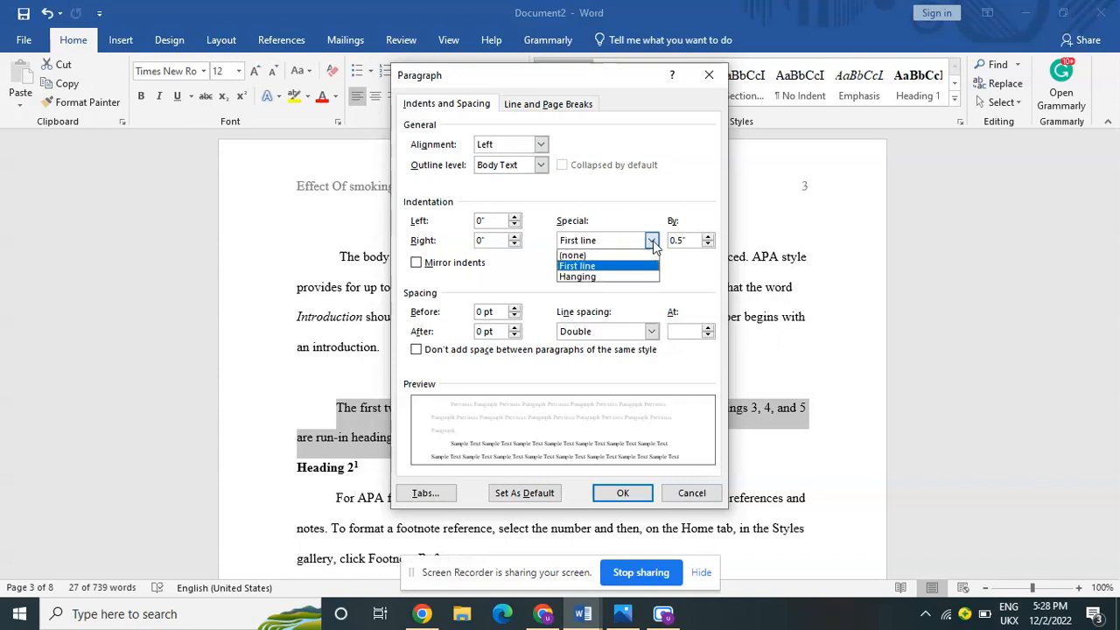
left_click(599, 266)
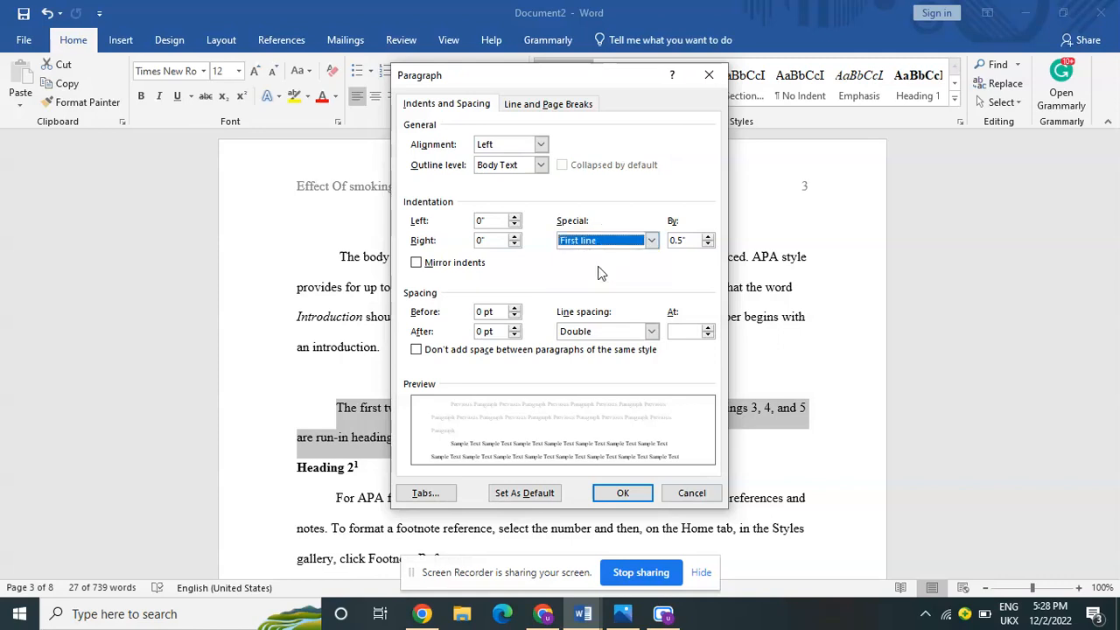
left_click(708, 74)
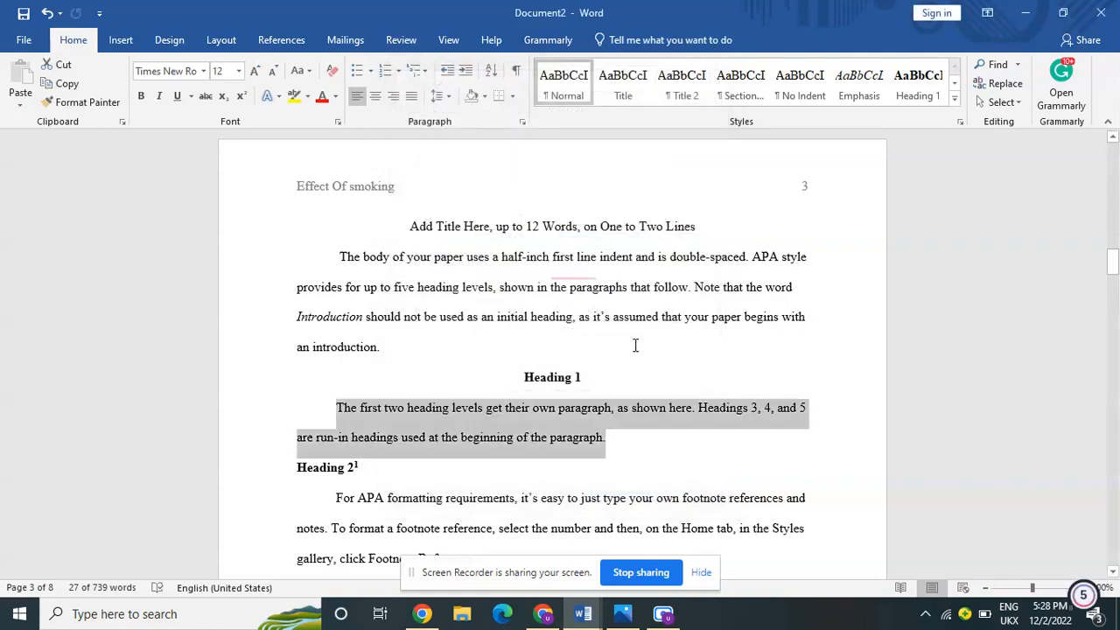
Step: Check the paragraph settings of the Heading 2 line in the template
triple_click(633, 342)
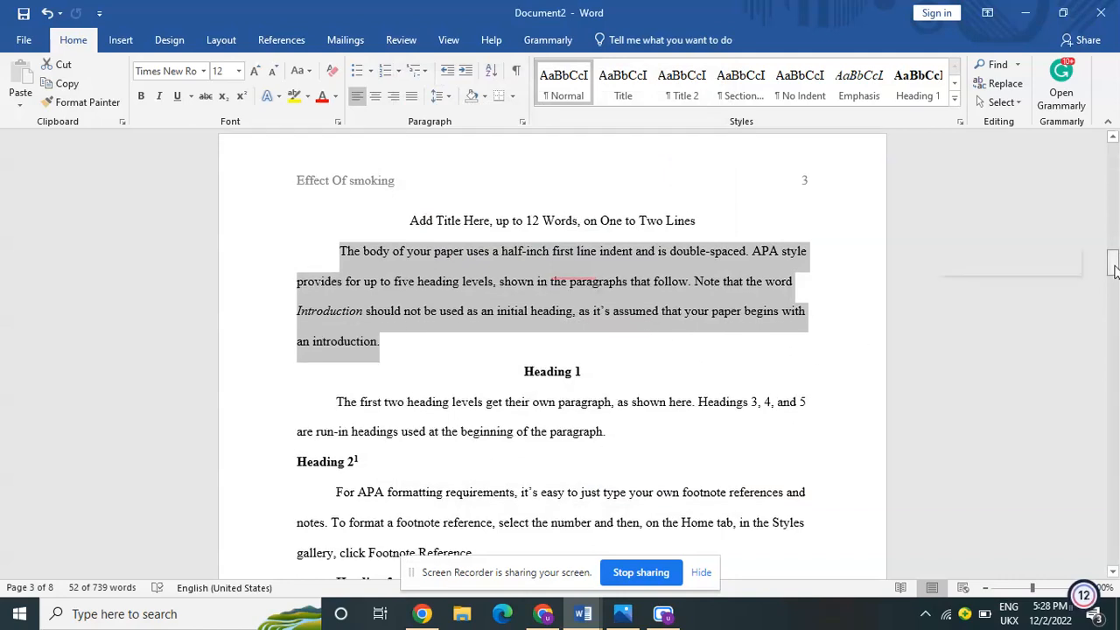
scroll(1115, 265, "down", 3)
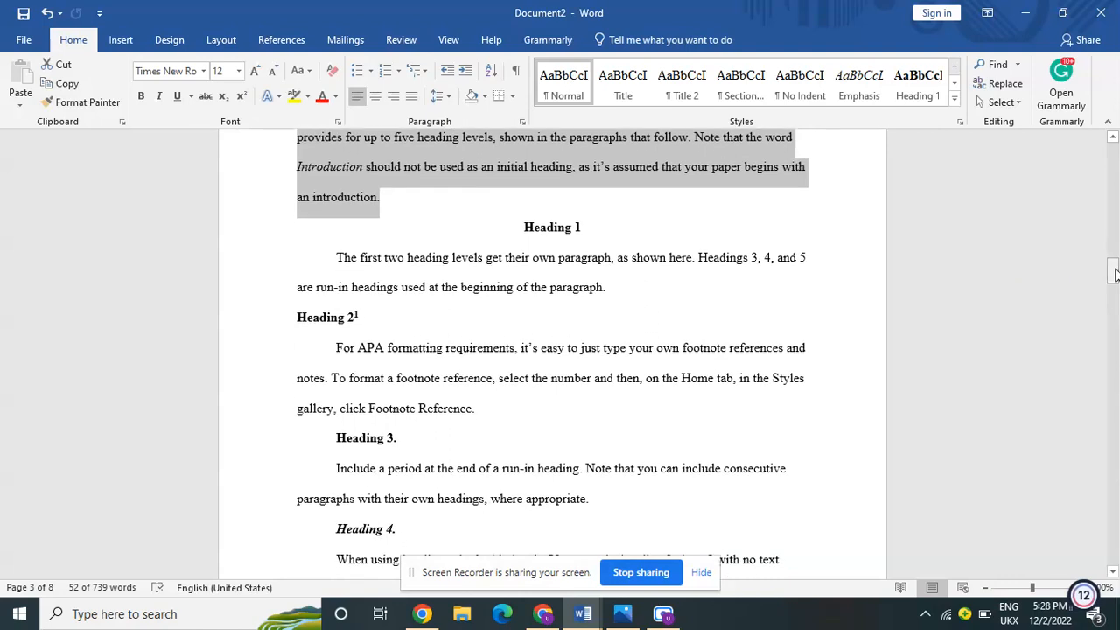
triple_click(383, 319)
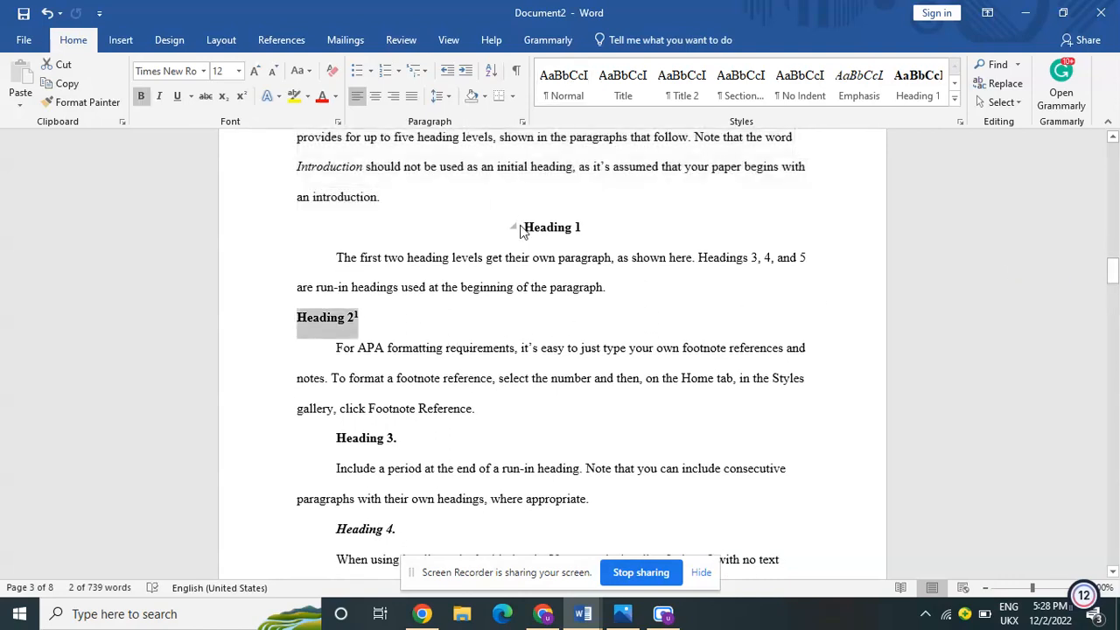
left_click(522, 120)
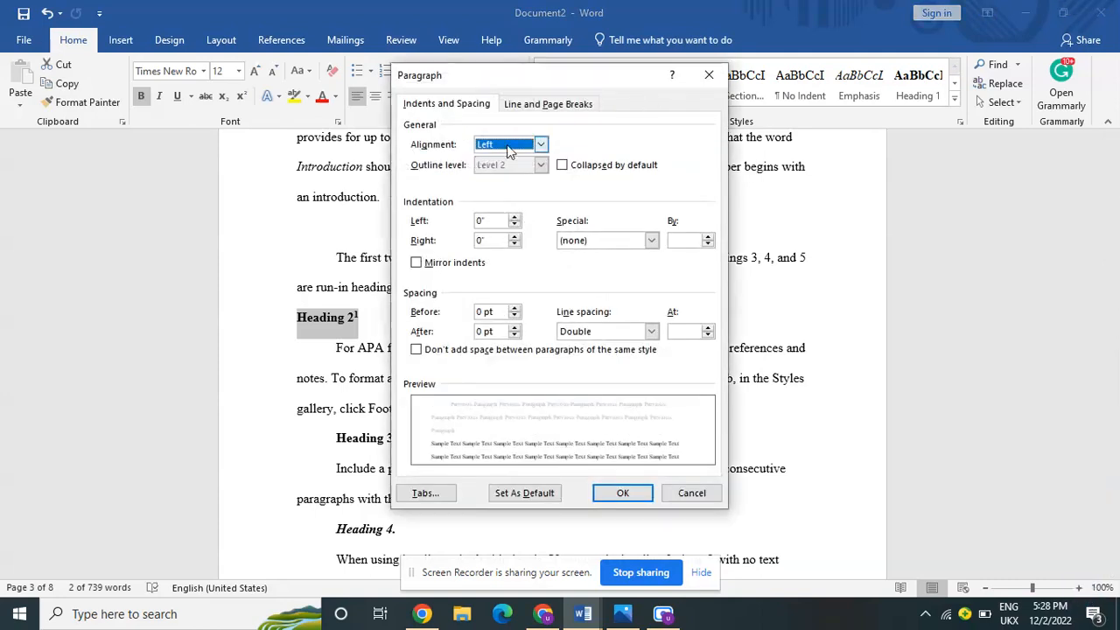
left_click(710, 74)
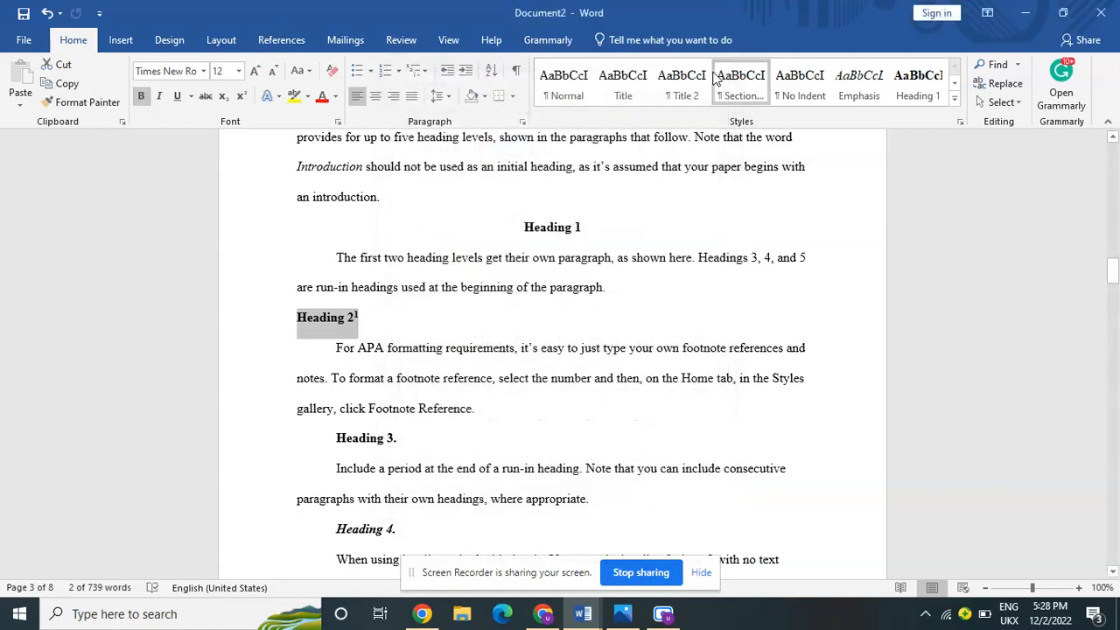
triple_click(697, 191)
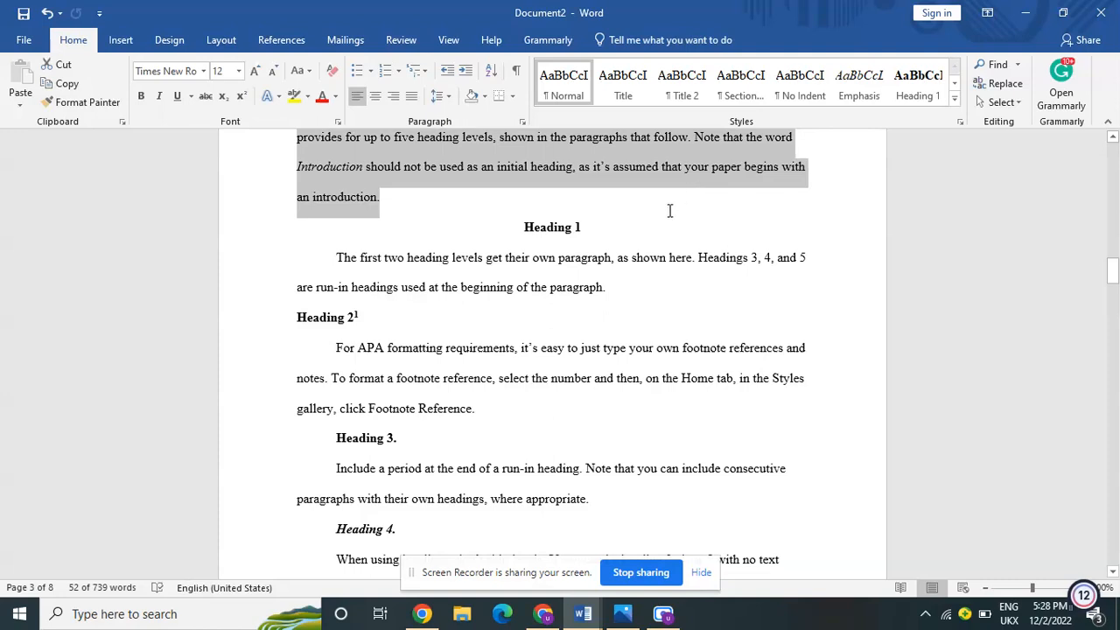
Step: Review the bulleted content down to the cardiovascular disease section in the Effect of Smoking document, and return to Document2
mouse_move(578, 614)
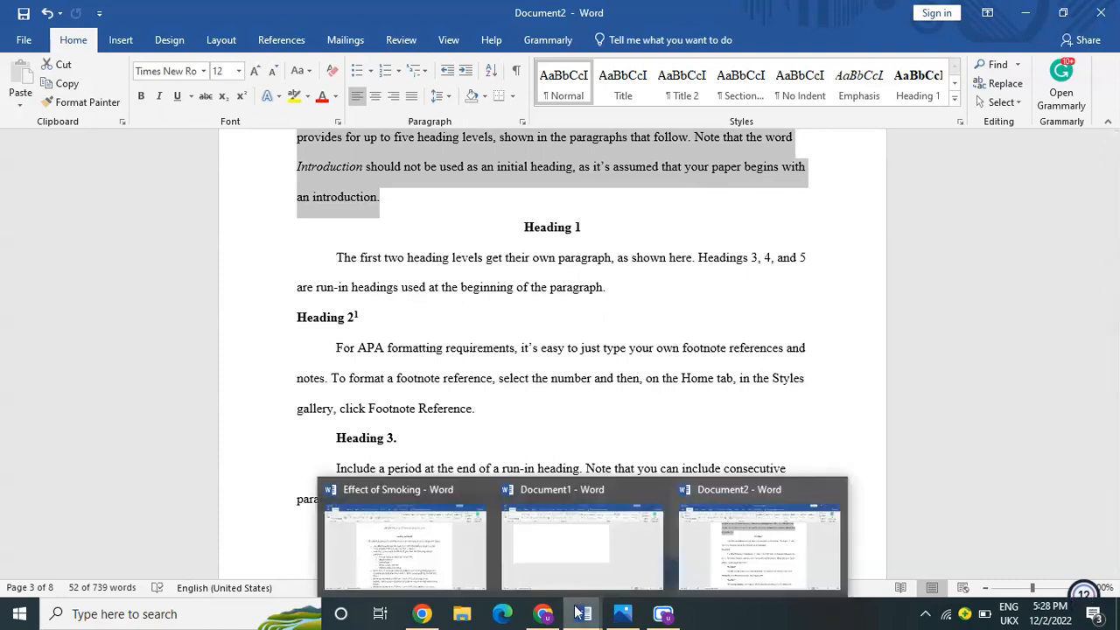
left_click(405, 539)
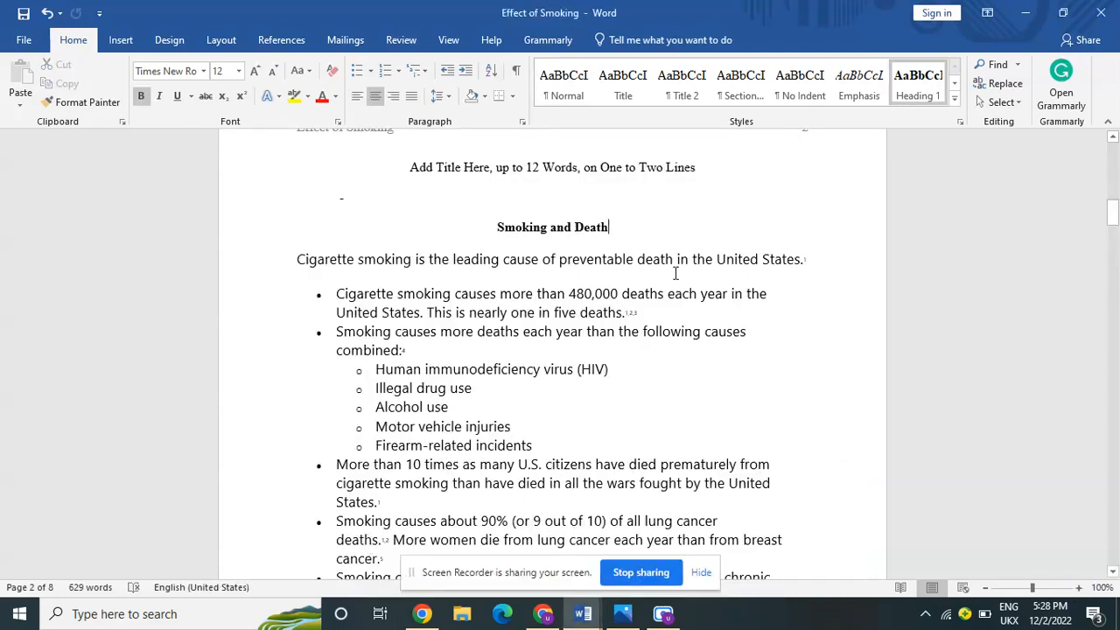
left_click_drag(1112, 213, 1113, 271)
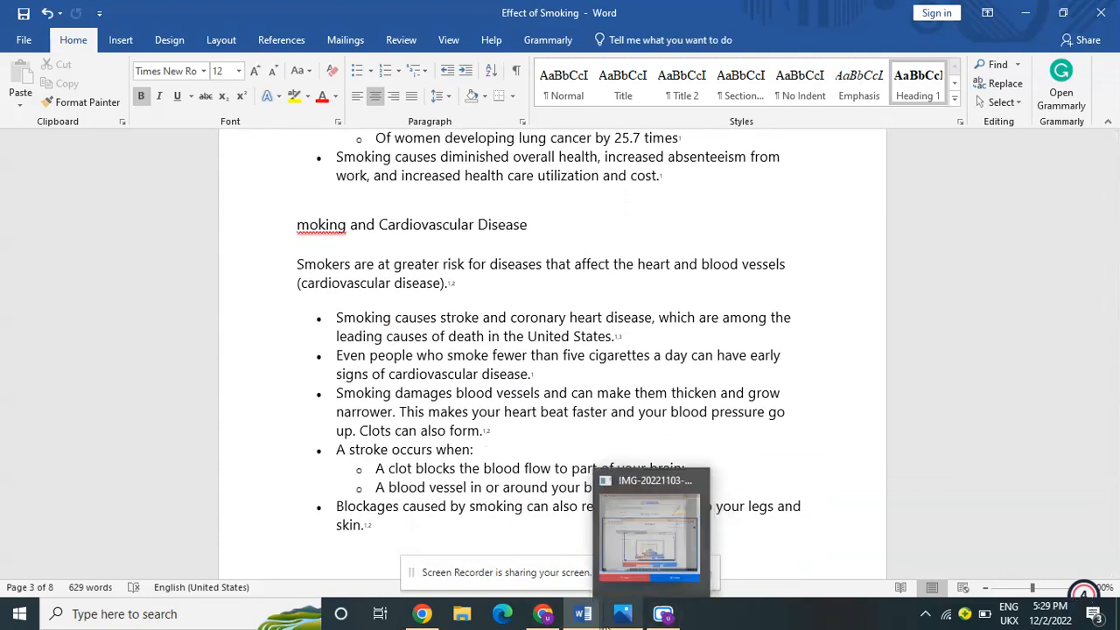
mouse_move(599, 623)
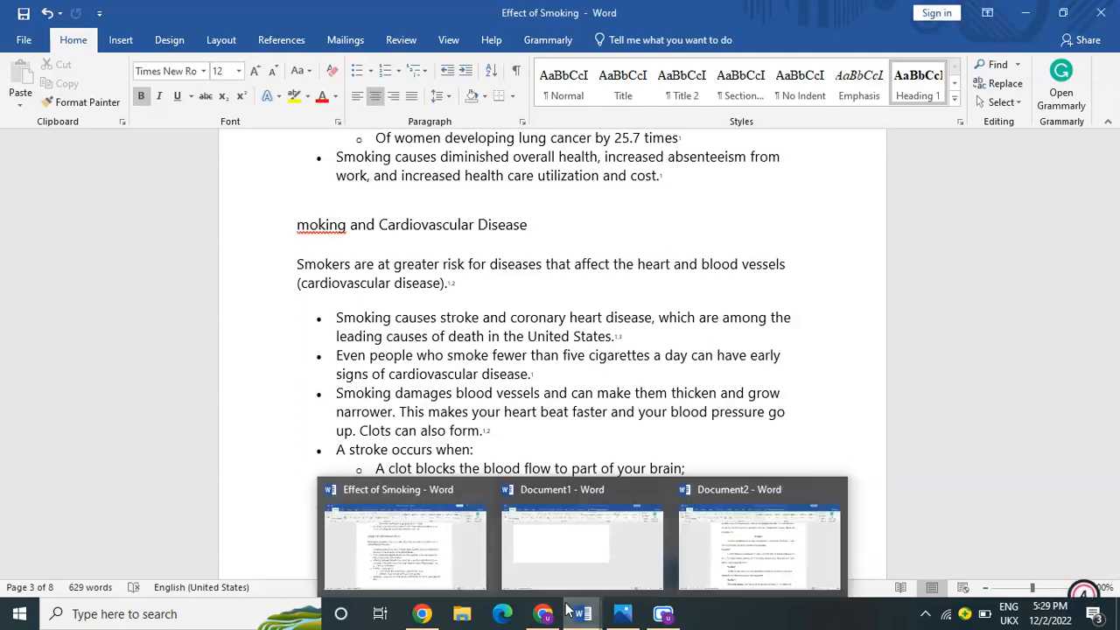
left_click(753, 569)
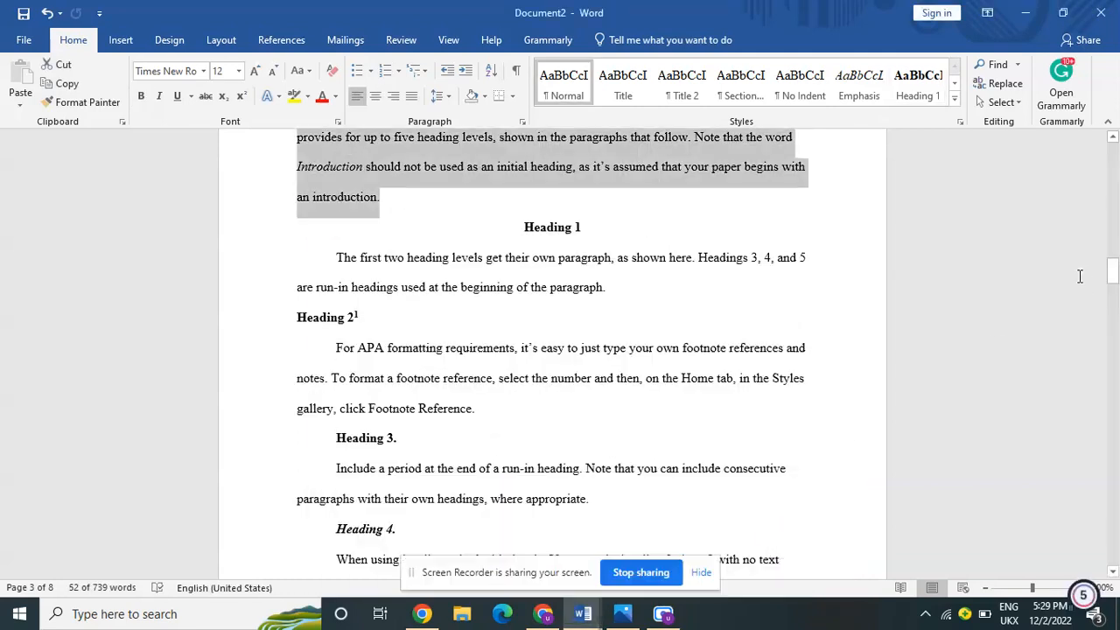
Step: Check the paragraph settings of the Heading 3 line in the template
left_click(1080, 277)
left_click_drag(1113, 278, 1113, 282)
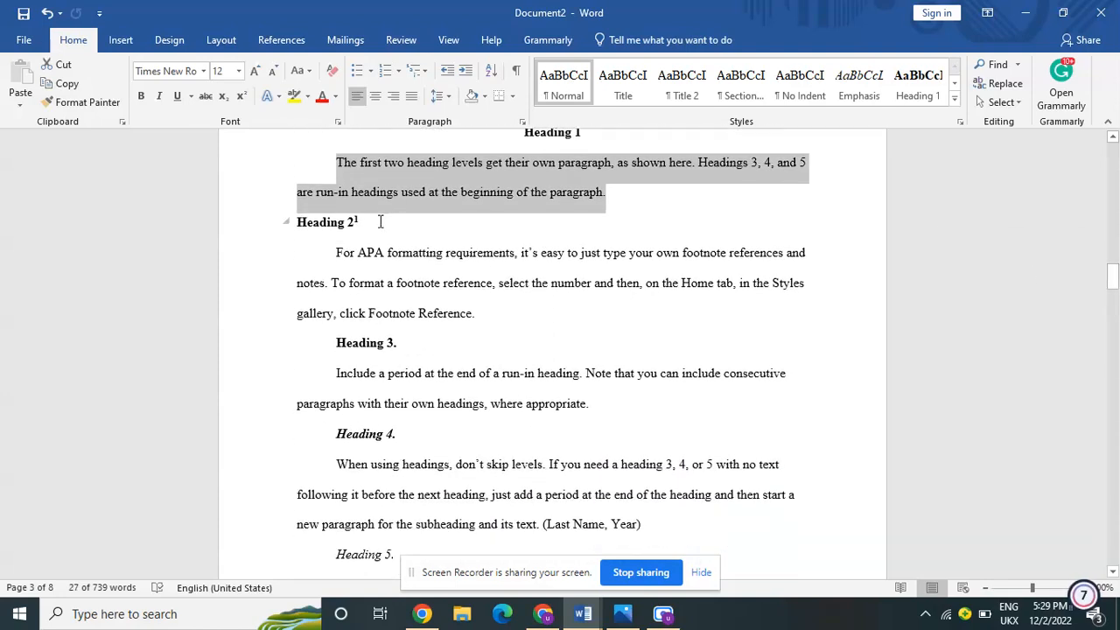
triple_click(378, 221)
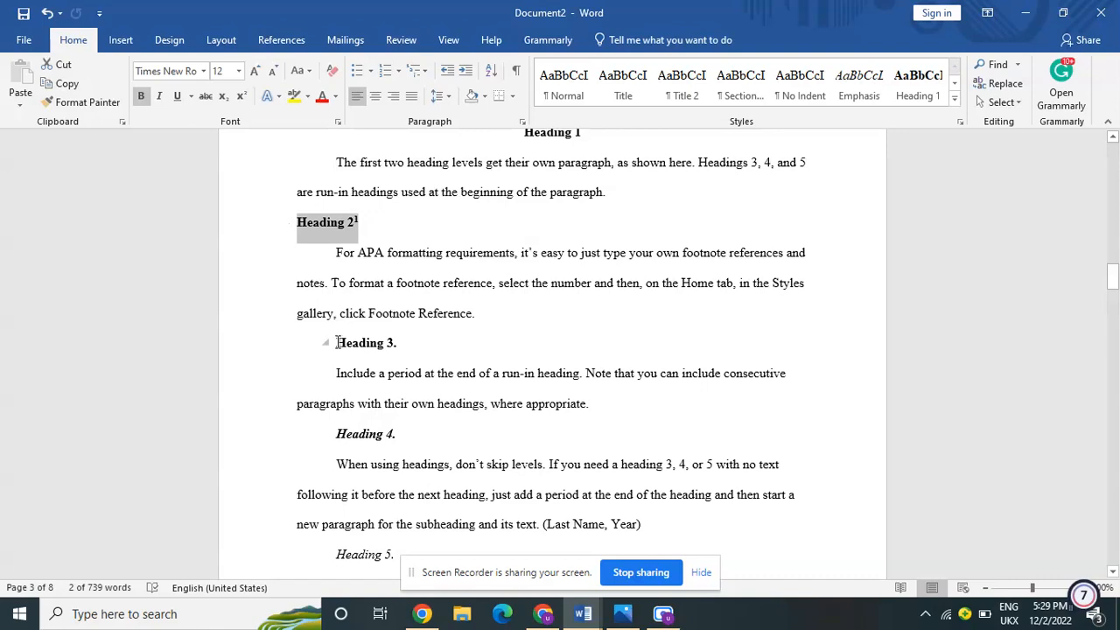
triple_click(338, 342)
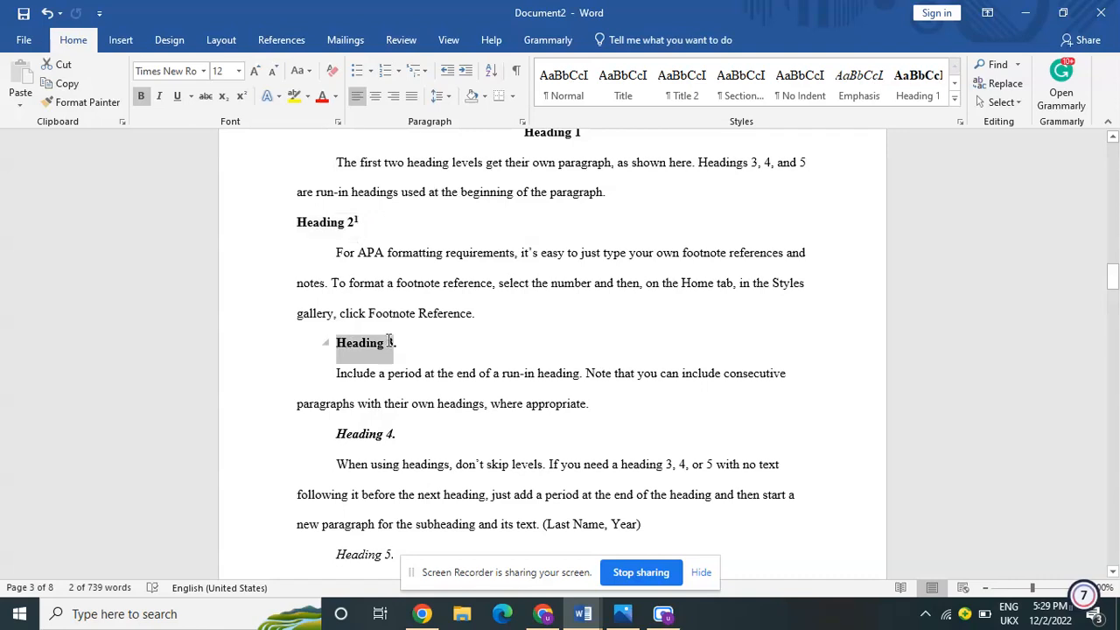
left_click(522, 123)
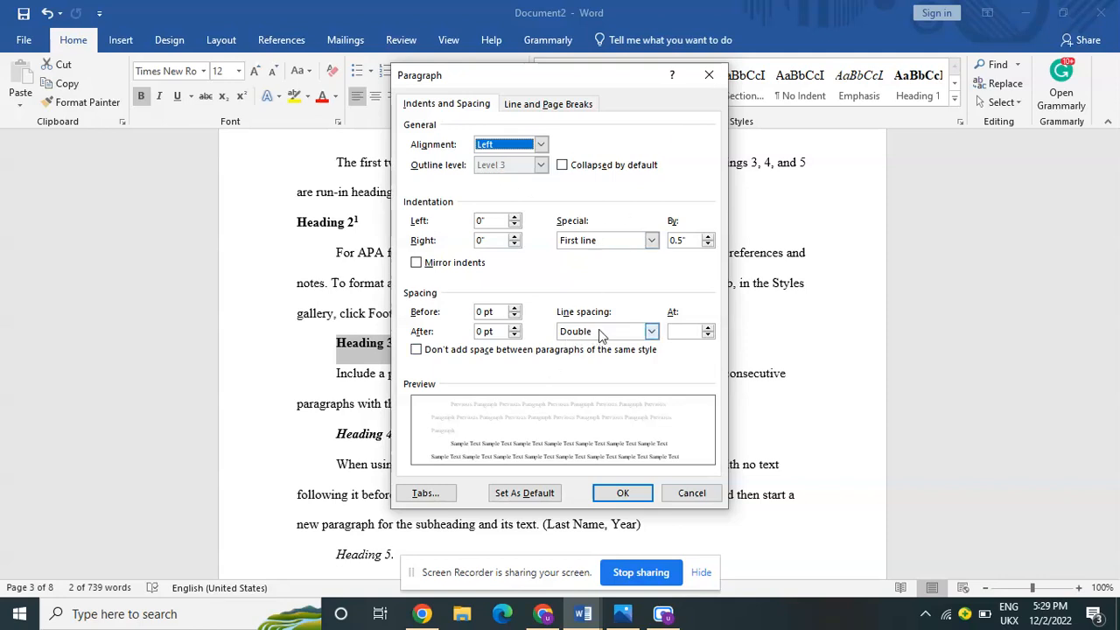
left_click(709, 75)
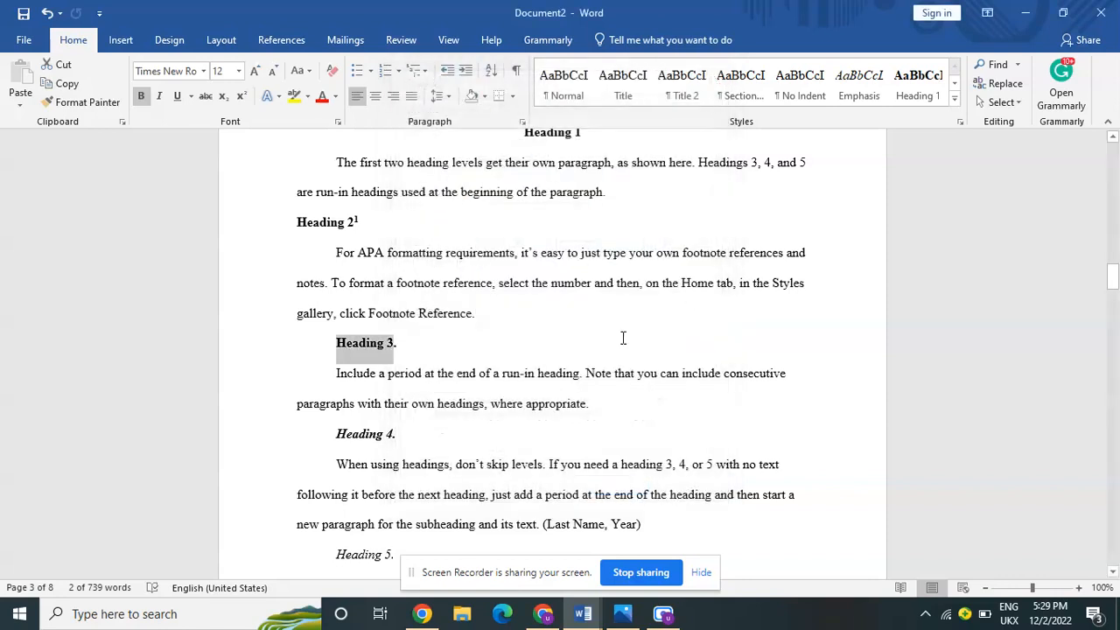
Step: Examine the Heading 4 and Heading 5 samples in the template and the entry formats on its References page
left_click(398, 437)
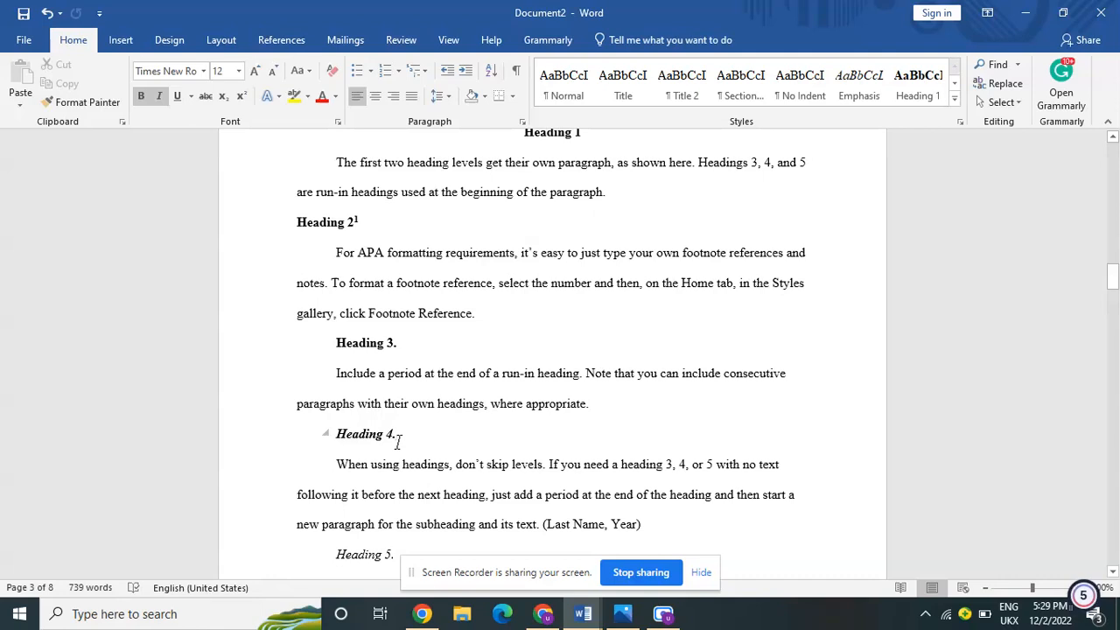
left_click_drag(1115, 274, 1114, 304)
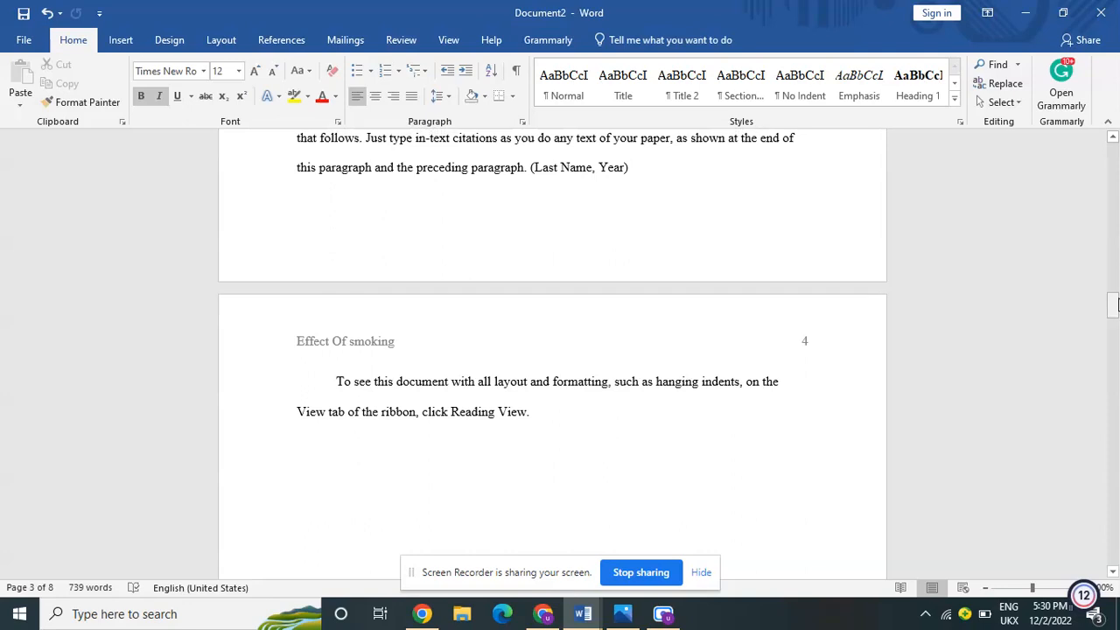
left_click_drag(1114, 304, 1114, 291)
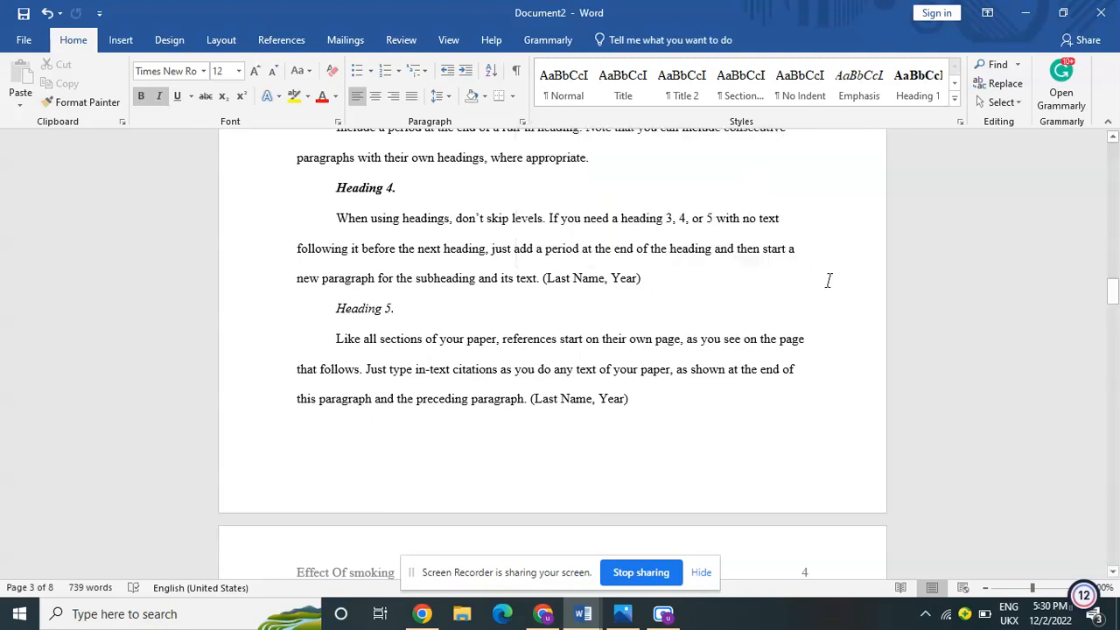
left_click_drag(1113, 292, 1113, 366)
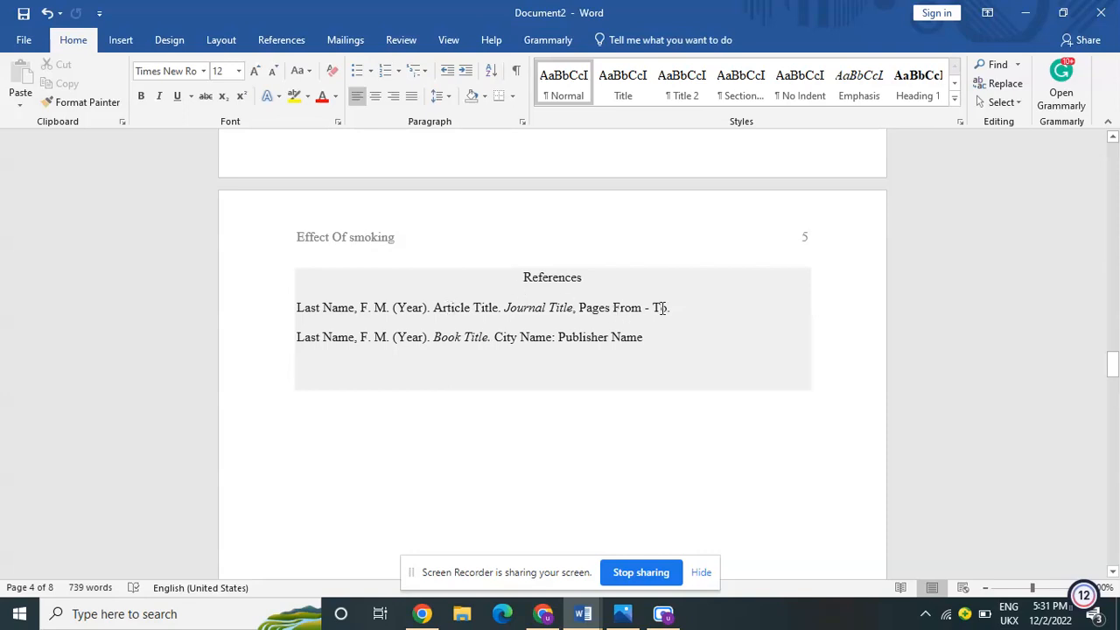
Step: Switch to Chrome, search Google for "google scholar" and open the Google Scholar site
left_click(534, 610)
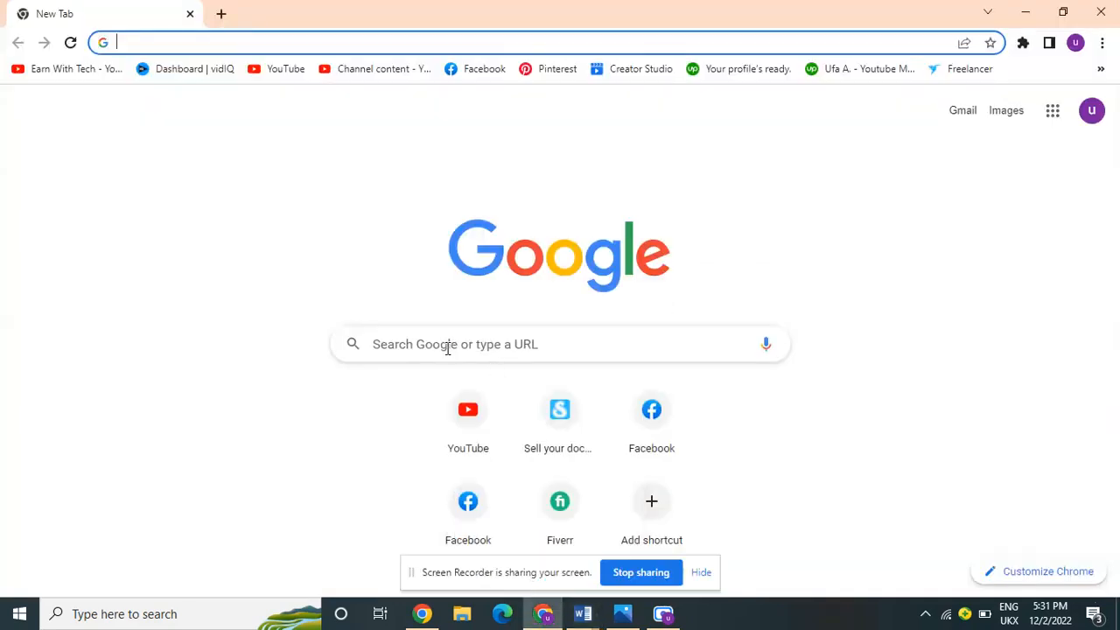
left_click(412, 346)
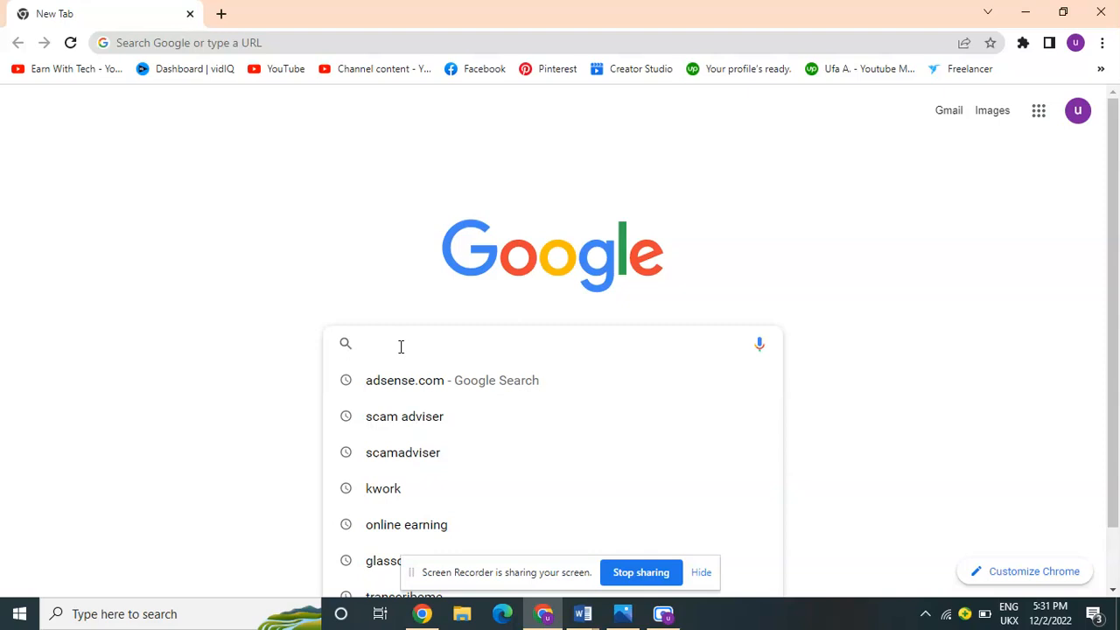
type("google sc")
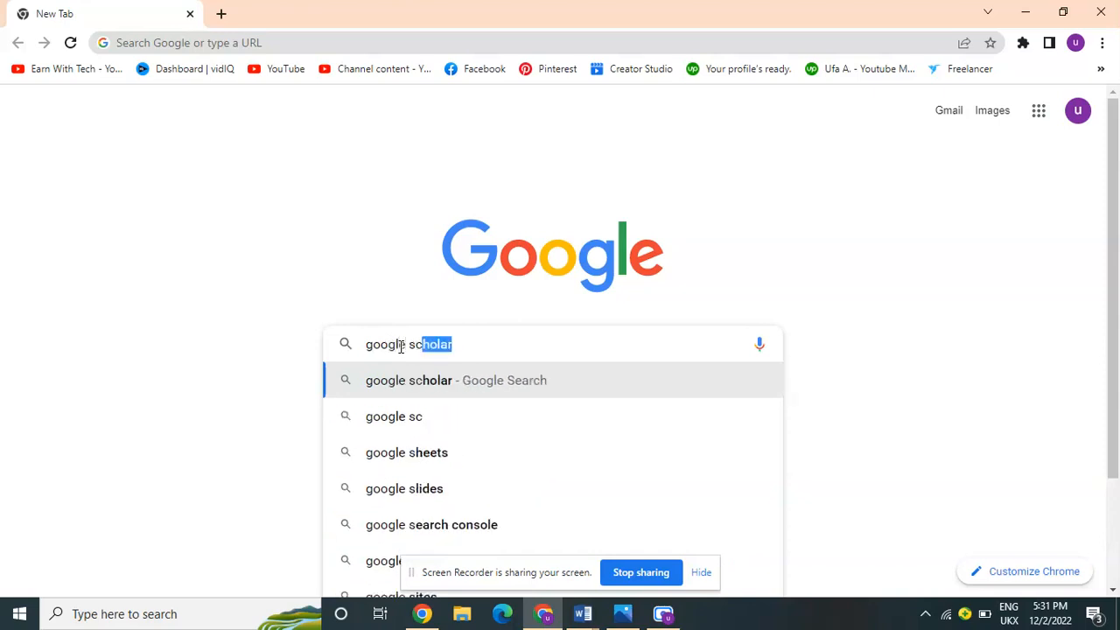
type("holar")
key("Return")
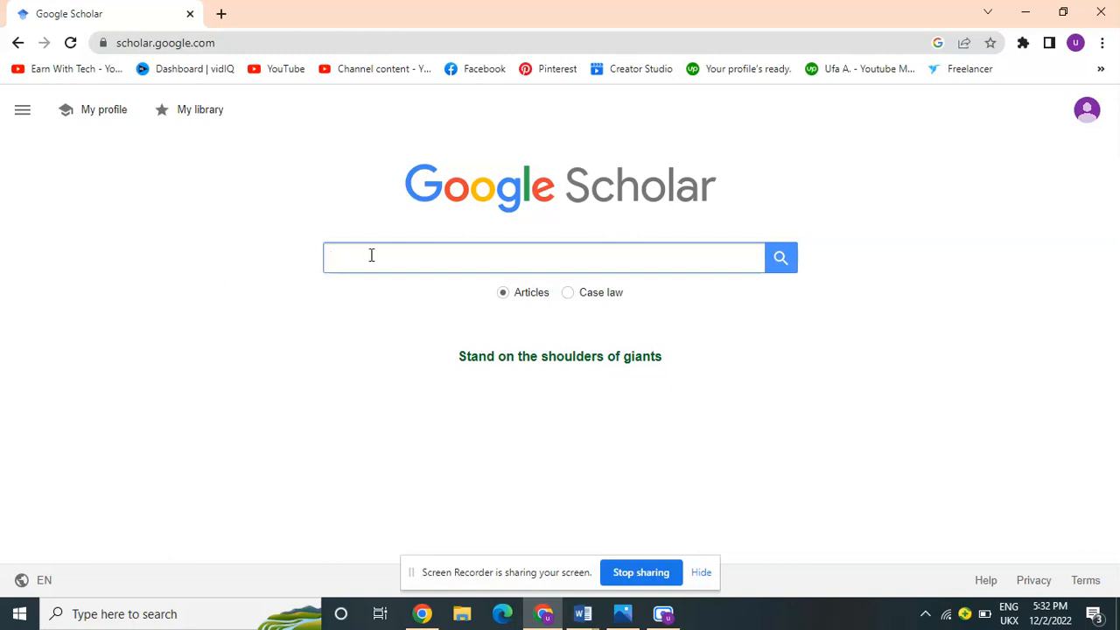
Step: Search Google Scholar articles for "effect of smoking"
type("effect ")
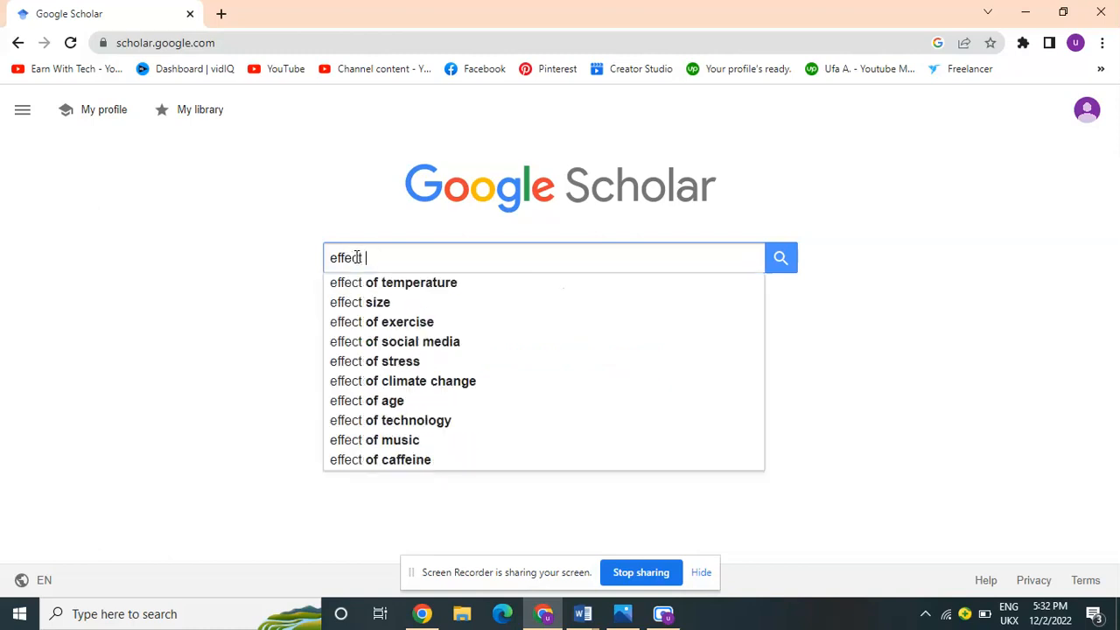
type("of smok")
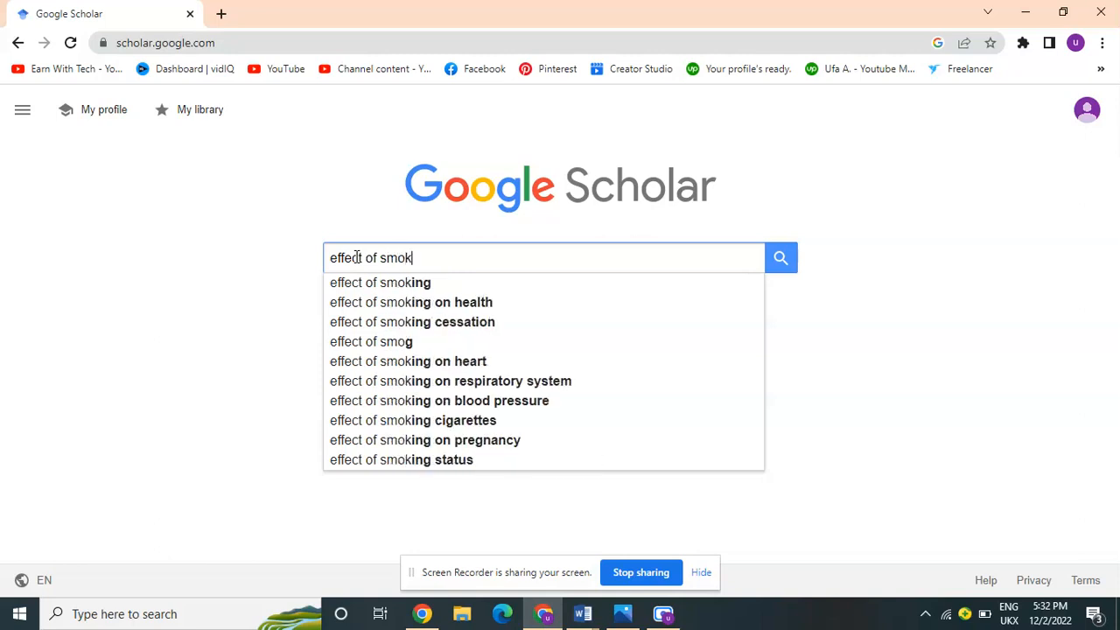
type("ing")
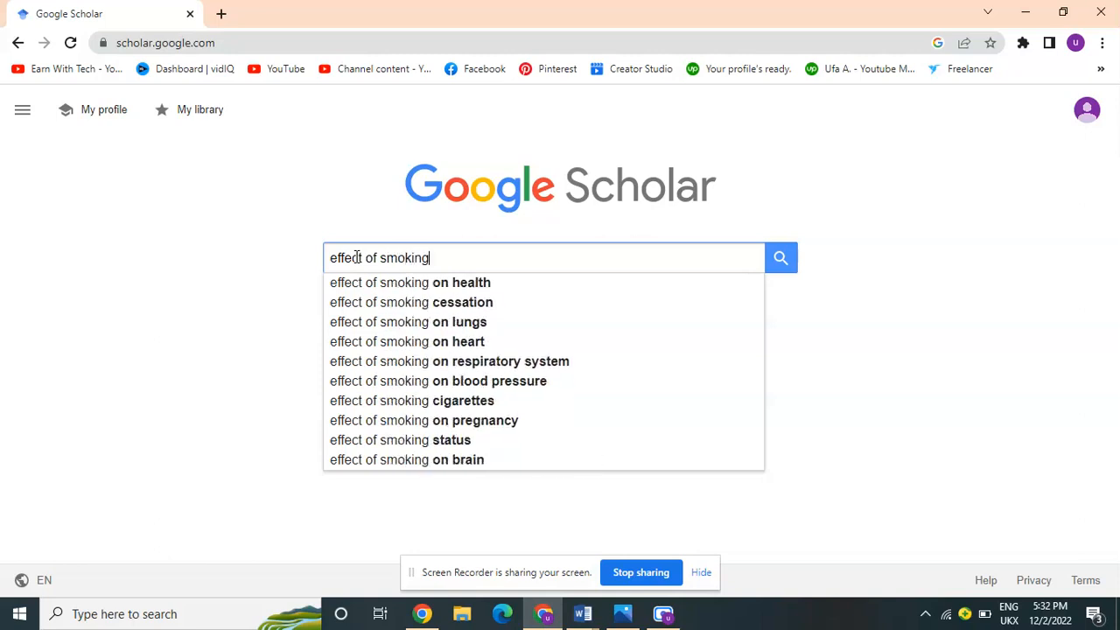
key("Return")
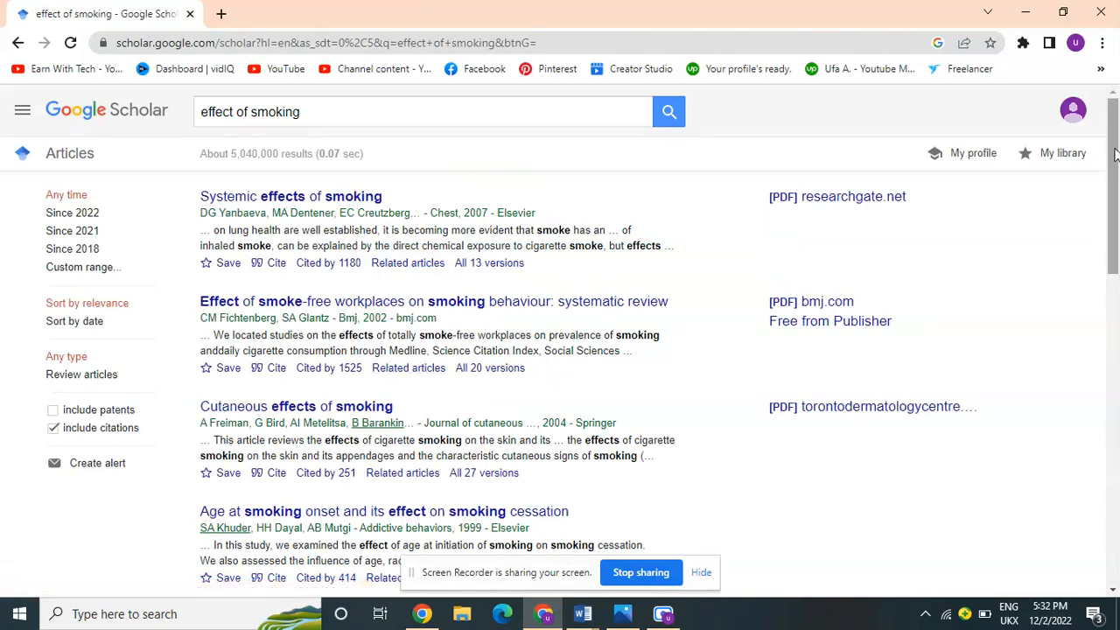
Step: Look through the article results for sources on smoking to cite, and return to the first result
mouse_move(1115, 154)
left_mouse_down()
mouse_move(1115, 511)
mouse_move(1115, 140)
left_mouse_up()
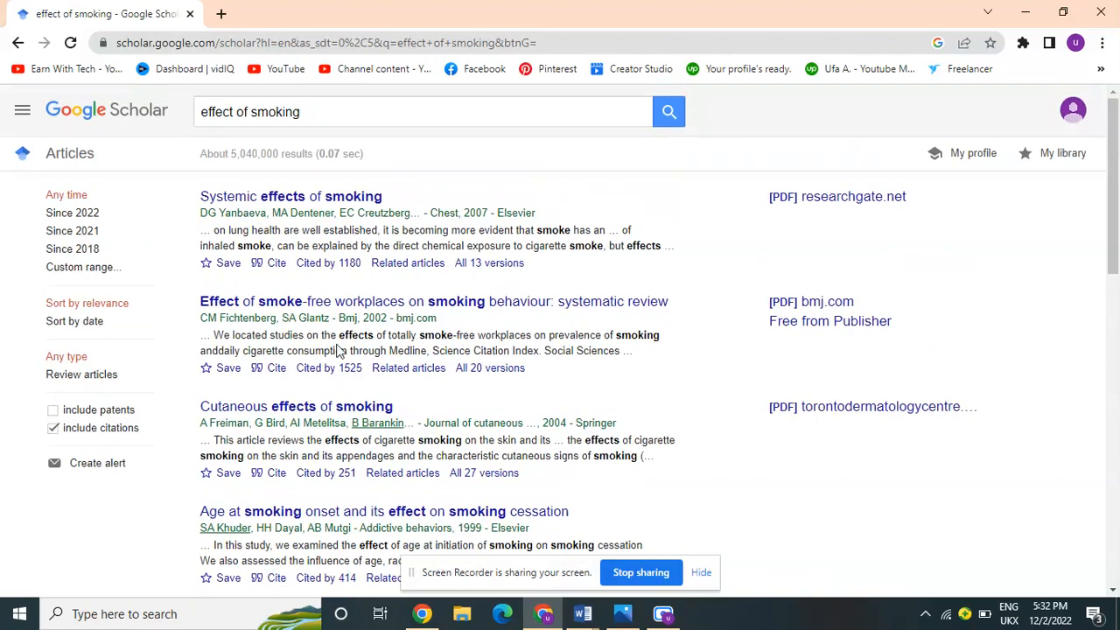
mouse_move(1115, 192)
left_mouse_down()
mouse_move(1116, 220)
mouse_move(1119, 172)
left_mouse_up()
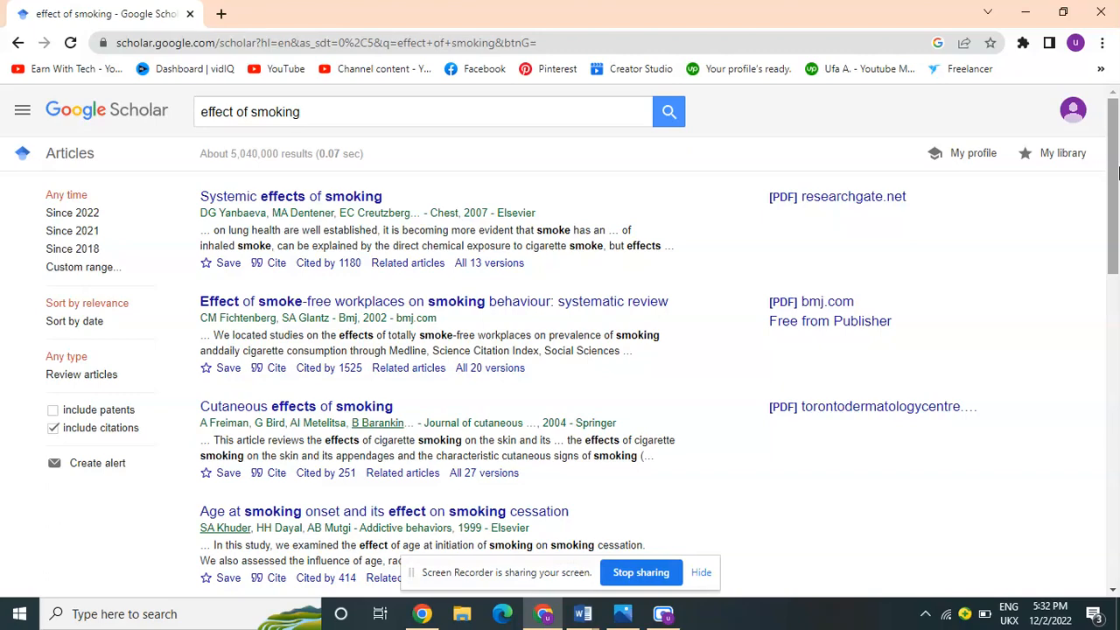
left_click_drag(1115, 163, 1118, 127)
left_click_drag(1118, 214, 1118, 290)
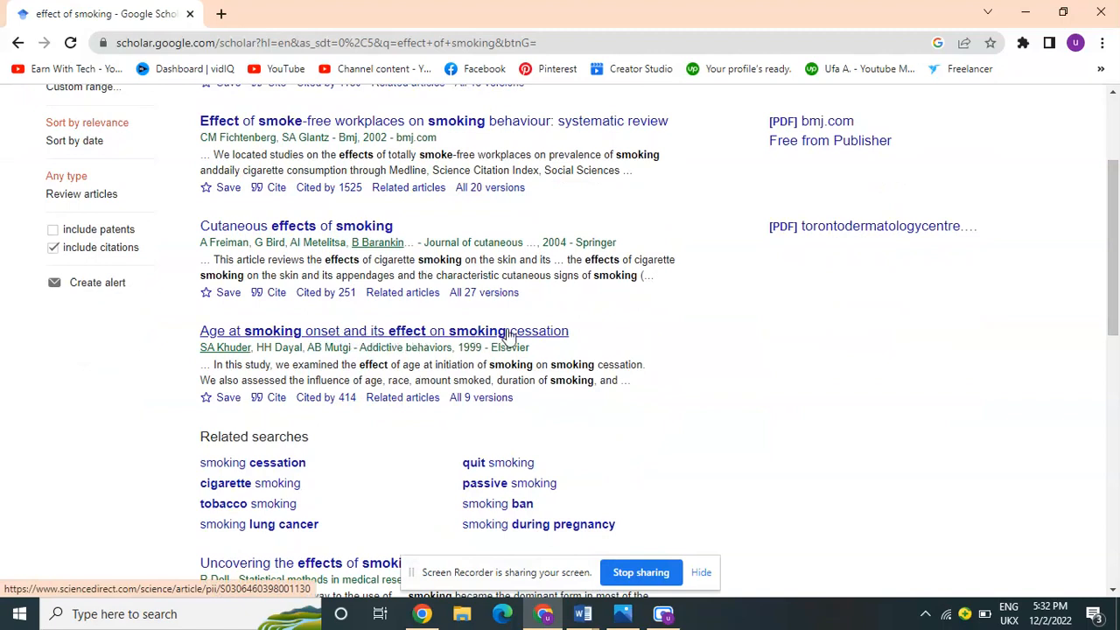
left_click_drag(1117, 283, 1118, 351)
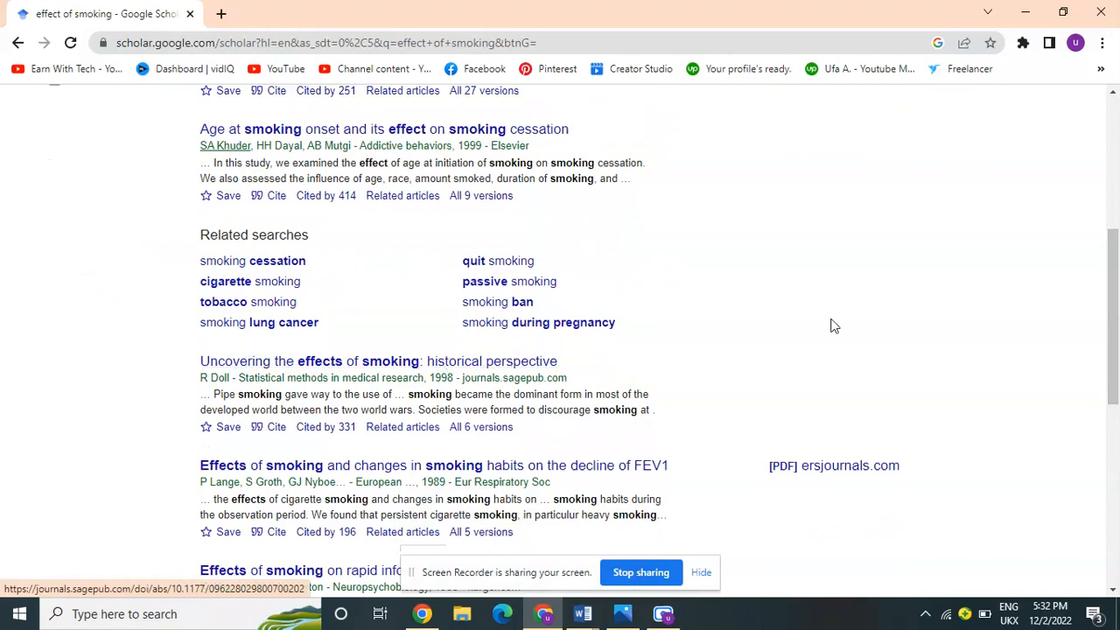
left_click(1118, 149)
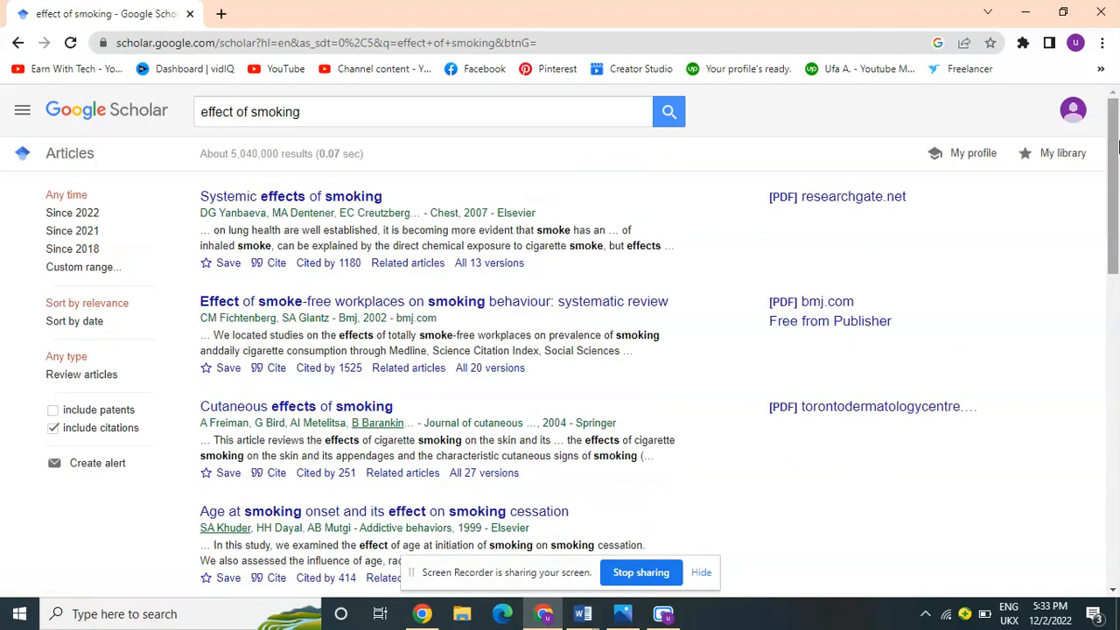